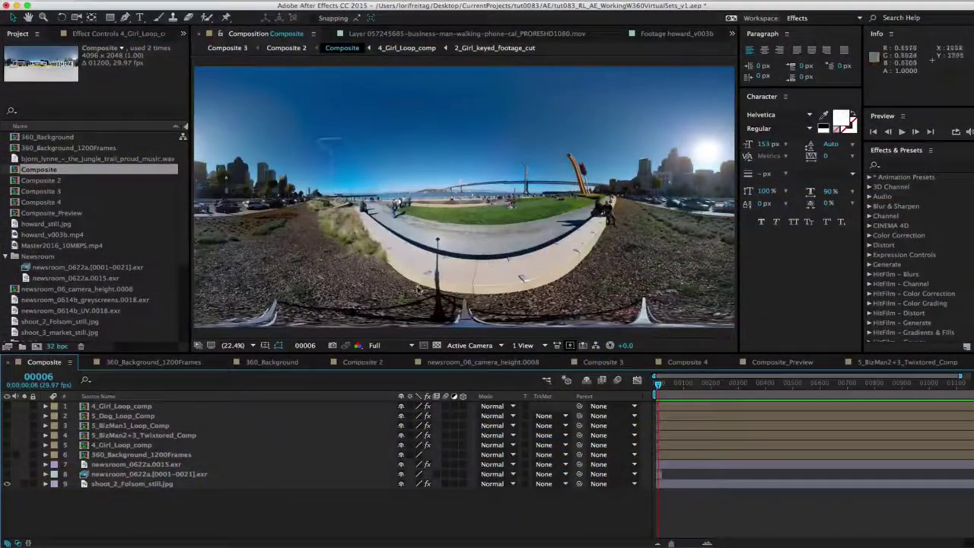
Show the newsroom render sequence and step the Composite forward frame by frame to frame 15.
{"action": "left_click", "coordinate": [6, 474]}
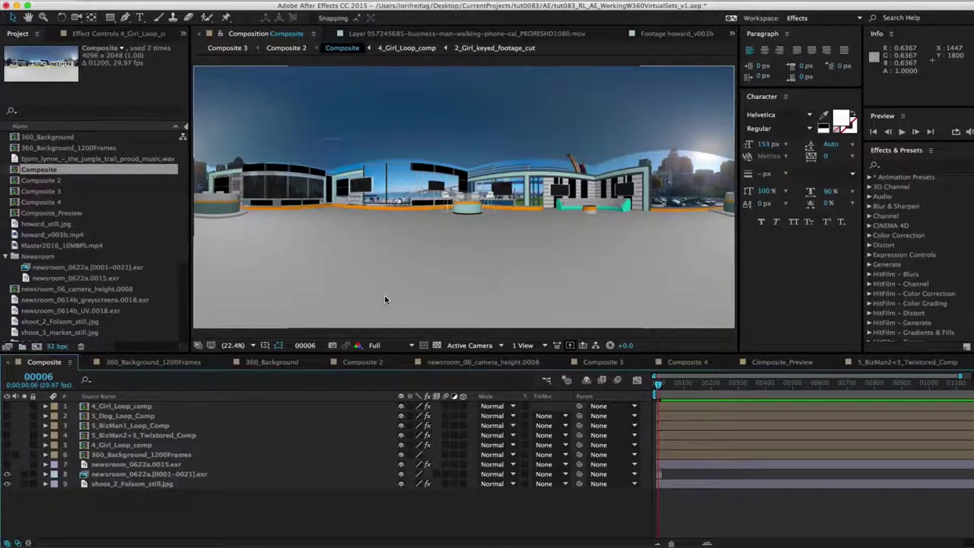
{"action": "key", "text": "Page_Down"}
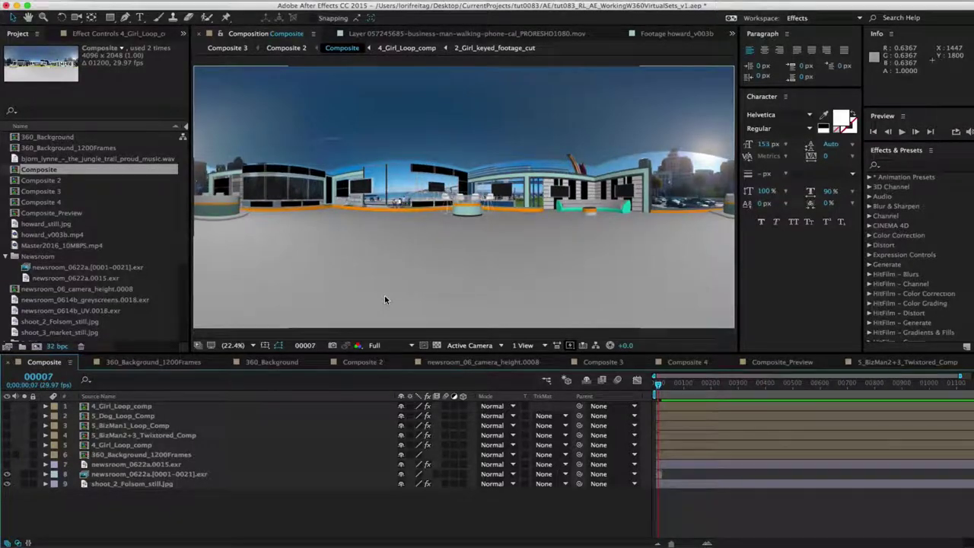
{"action": "key", "text": "Page_Down"}
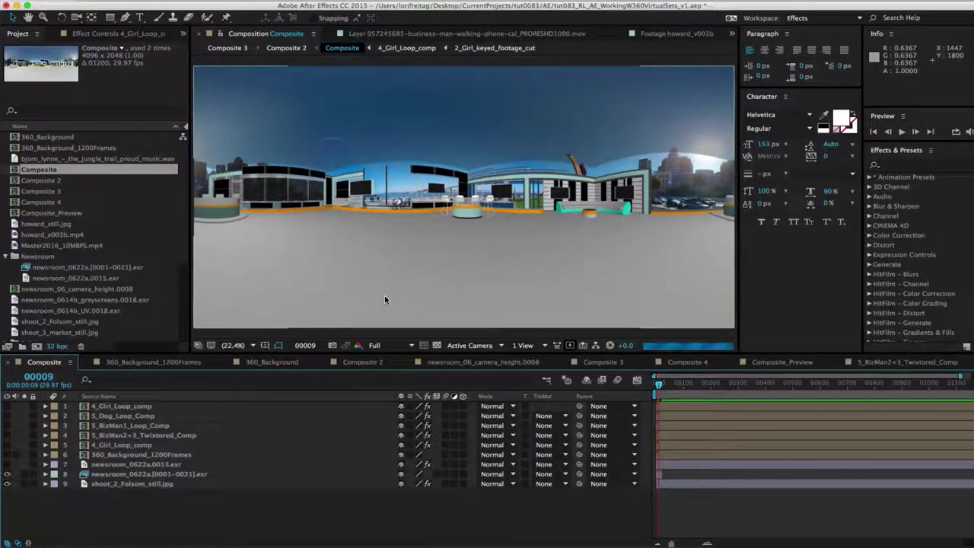
{"action": "key", "text": "Page_Down"}
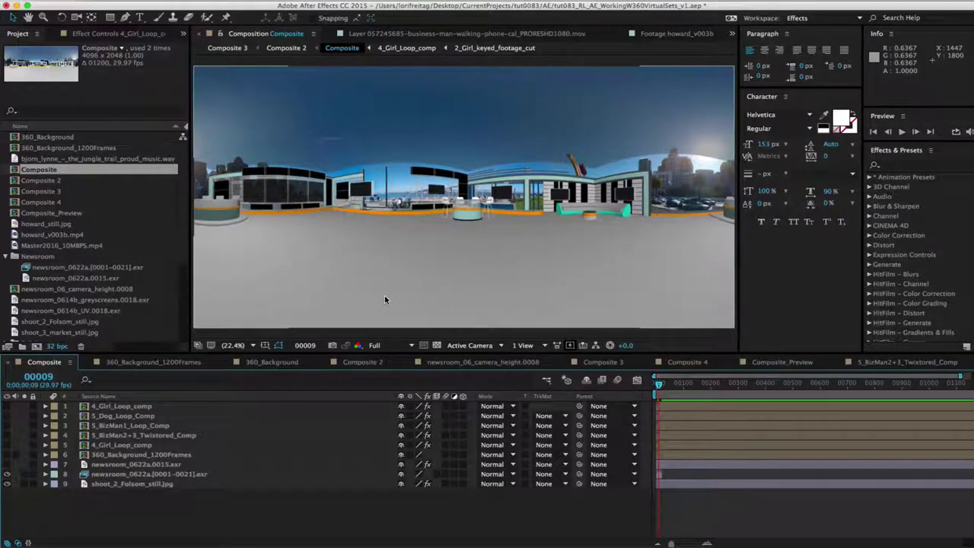
{"action": "key", "text": "Page_Down"}
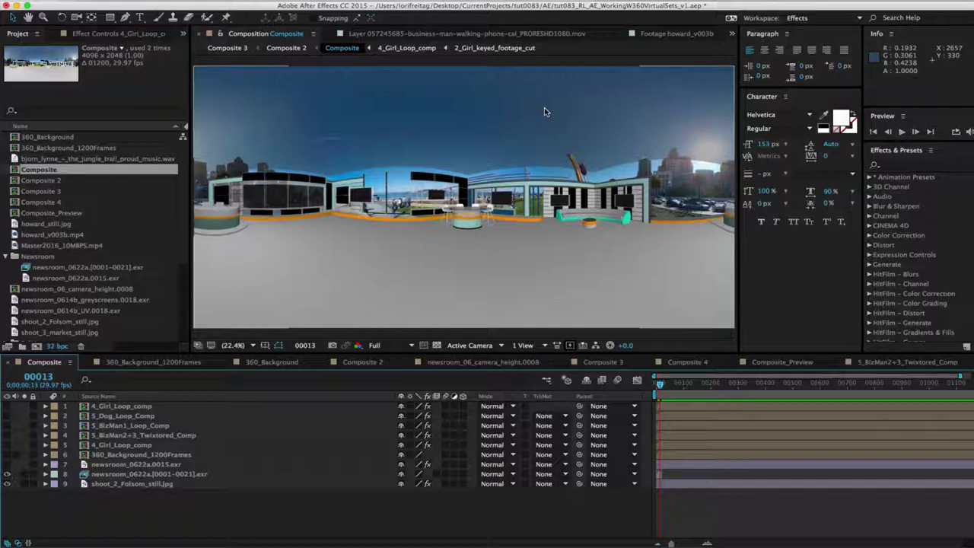
{"action": "key", "text": "Page_Down"}
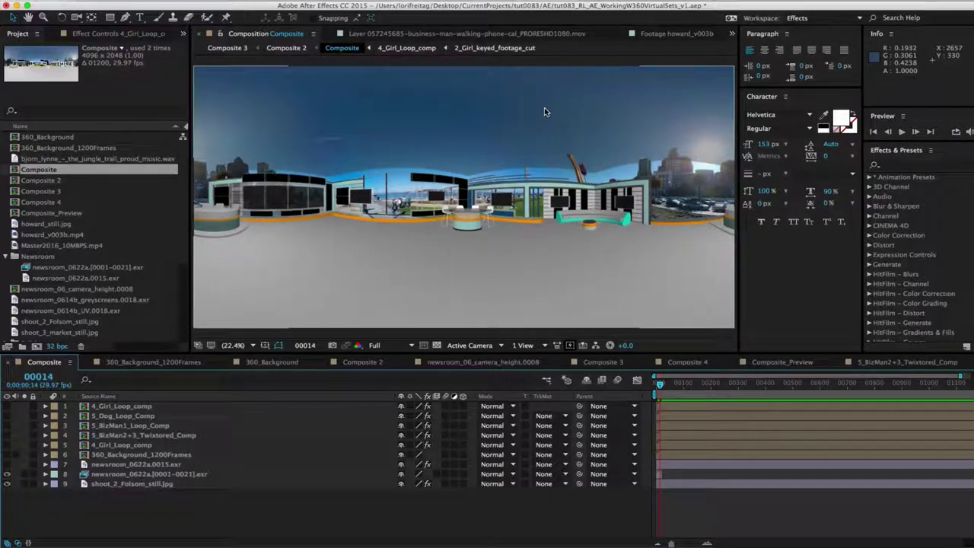
{"action": "key", "text": "Page_Down"}
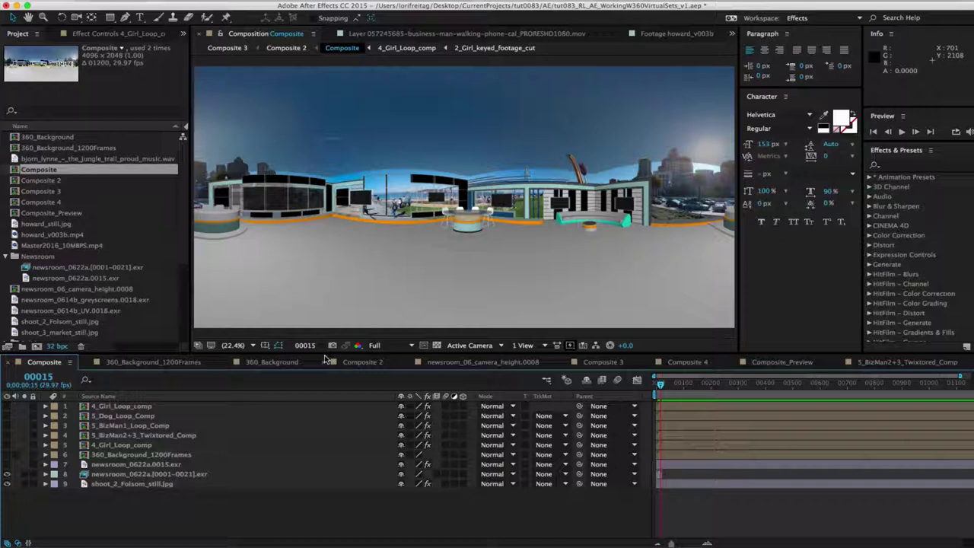
Replace layer 7 with newsroom_0622a.0015.exr from the Project panel.
{"action": "left_click", "coordinate": [7, 465]}
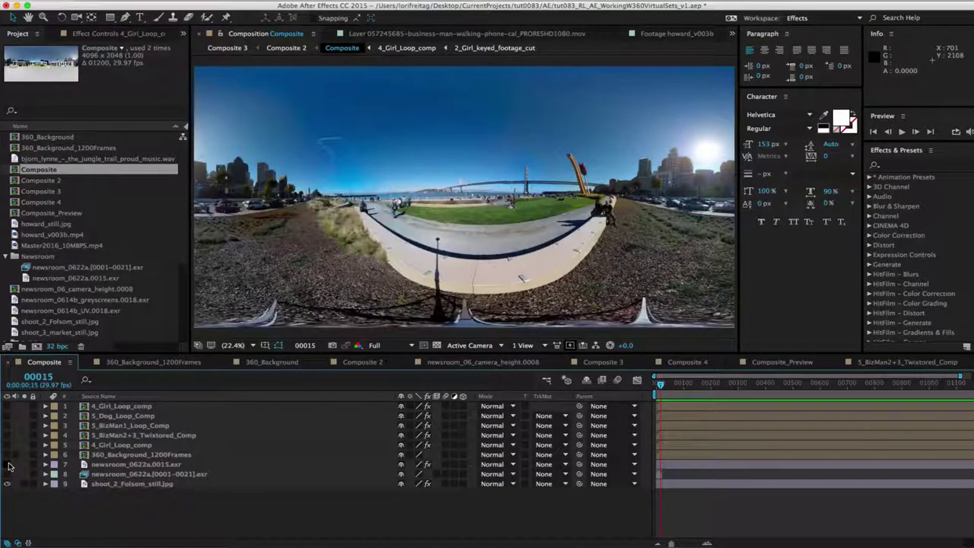
{"action": "left_click", "coordinate": [8, 464]}
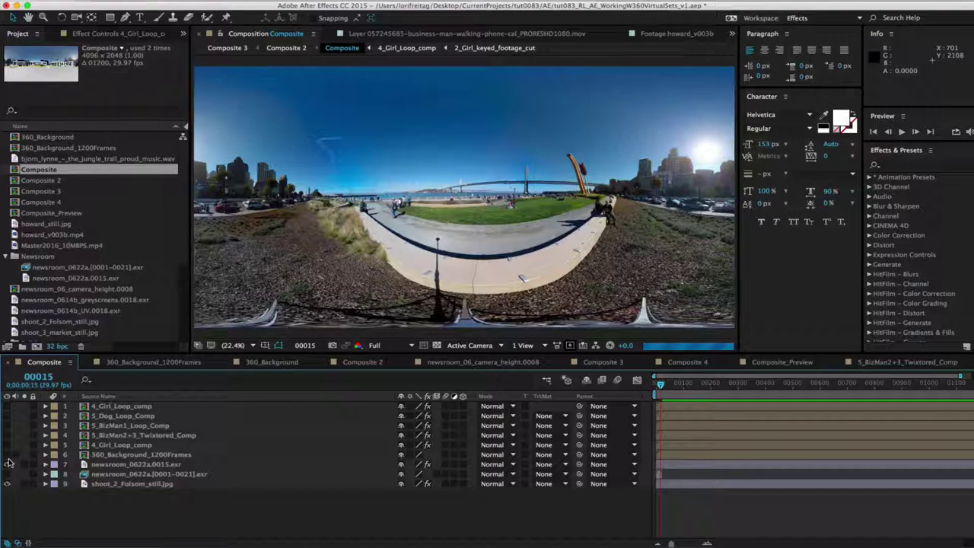
{"action": "left_click", "coordinate": [136, 464]}
{"action": "key", "text": "Delete"}
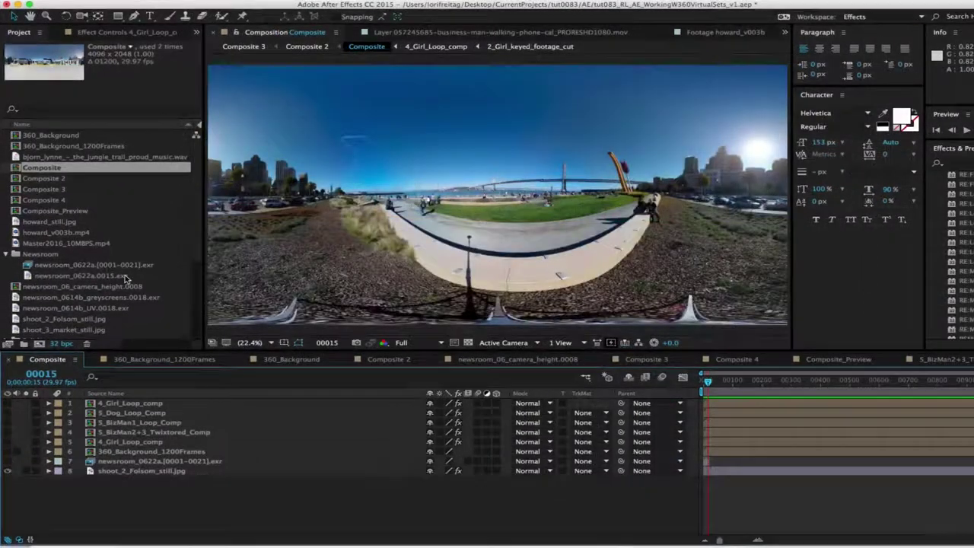
{"action": "left_click", "coordinate": [76, 278]}
{"action": "left_click_drag", "start_coordinate": [128, 417], "coordinate": [127, 464]}
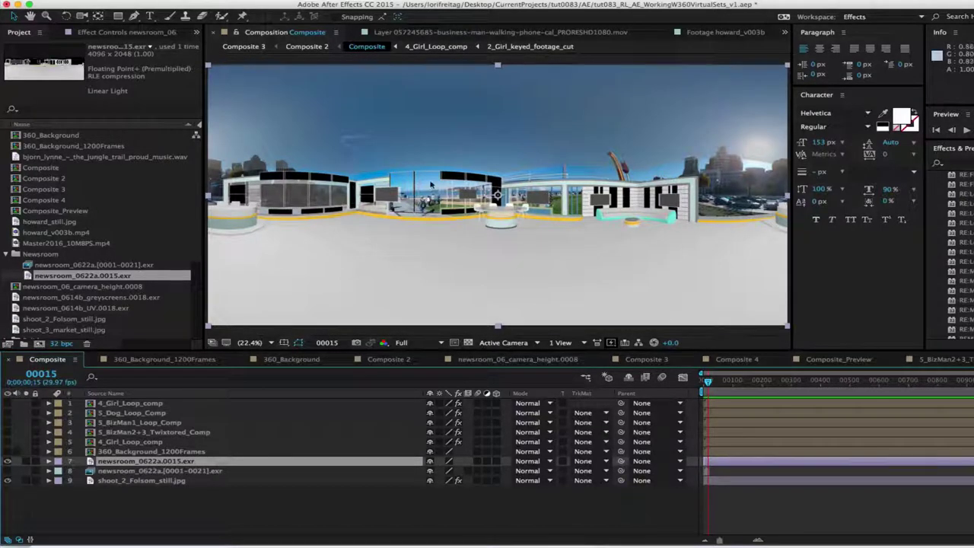
Apply RE:Lens To LatLong at comp size to the newsroom still with Longitude 34°.
{"action": "double_click", "coordinate": [963, 261]}
{"action": "left_click", "coordinate": [153, 216]}
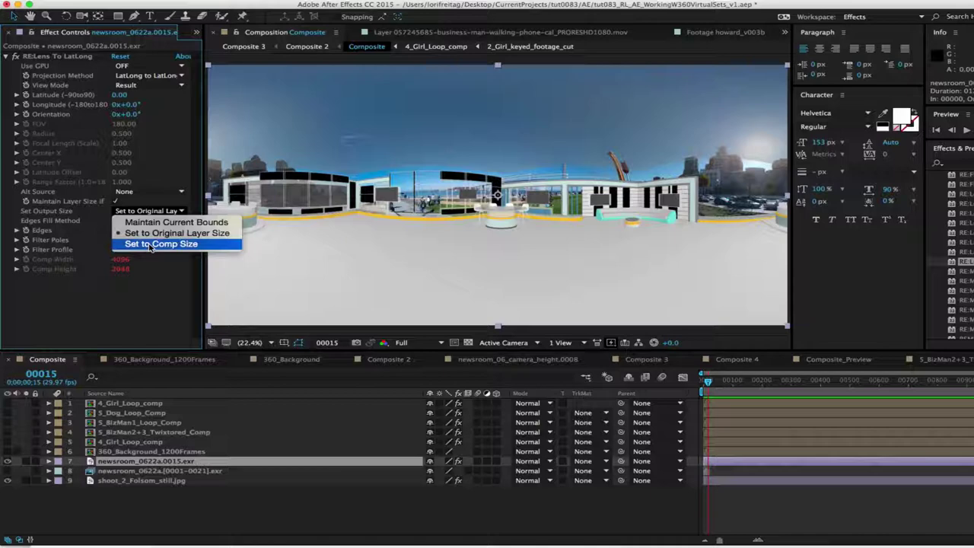
{"action": "left_click", "coordinate": [153, 244]}
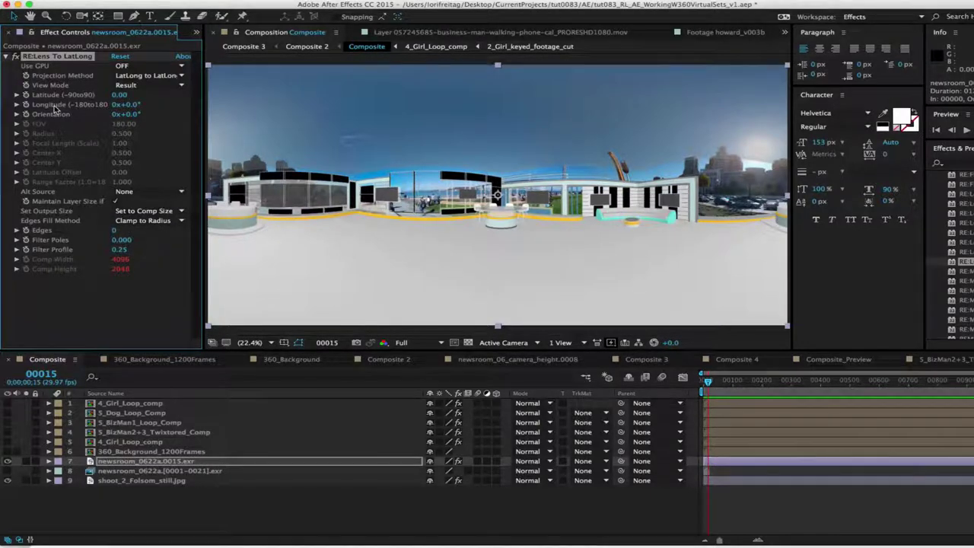
{"action": "left_click", "coordinate": [130, 105]}
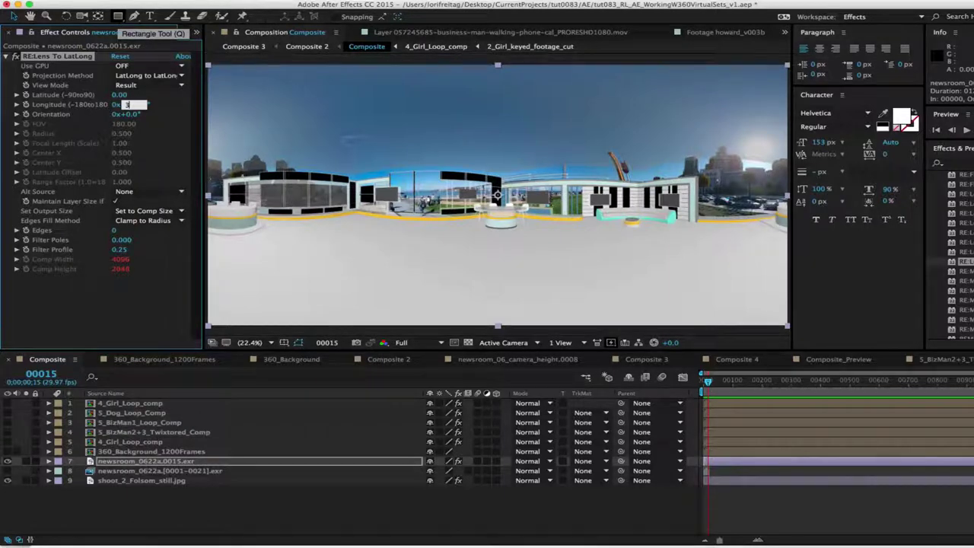
{"action": "key", "text": "Return"}
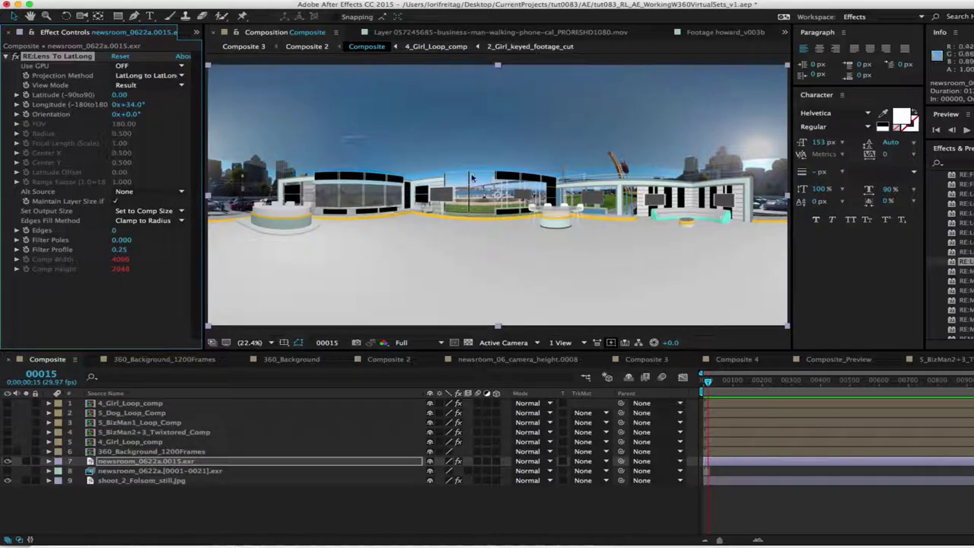
Turn on visibility for the girl, dog, BizMan1, BizMan2+3 and second girl layers.
{"action": "left_click", "coordinate": [8, 404]}
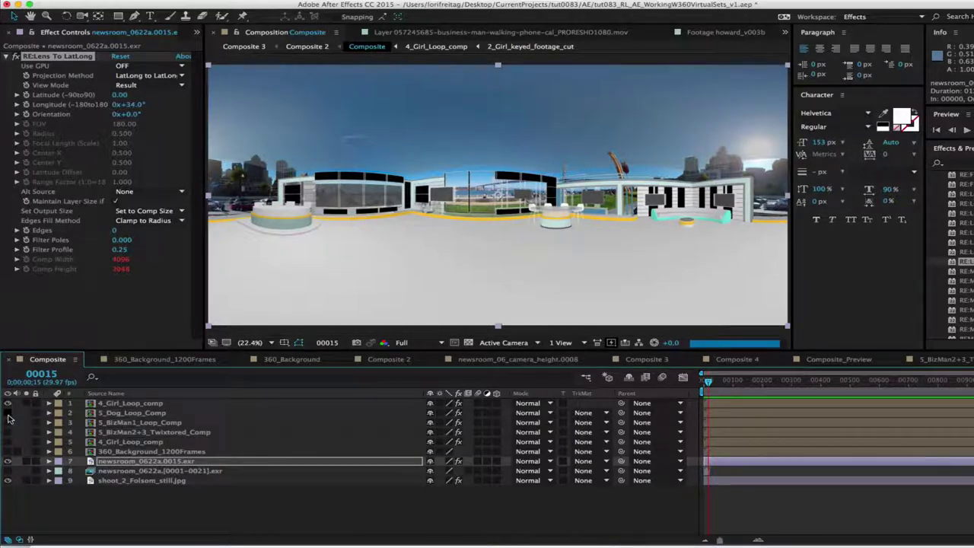
{"action": "left_click", "coordinate": [8, 414]}
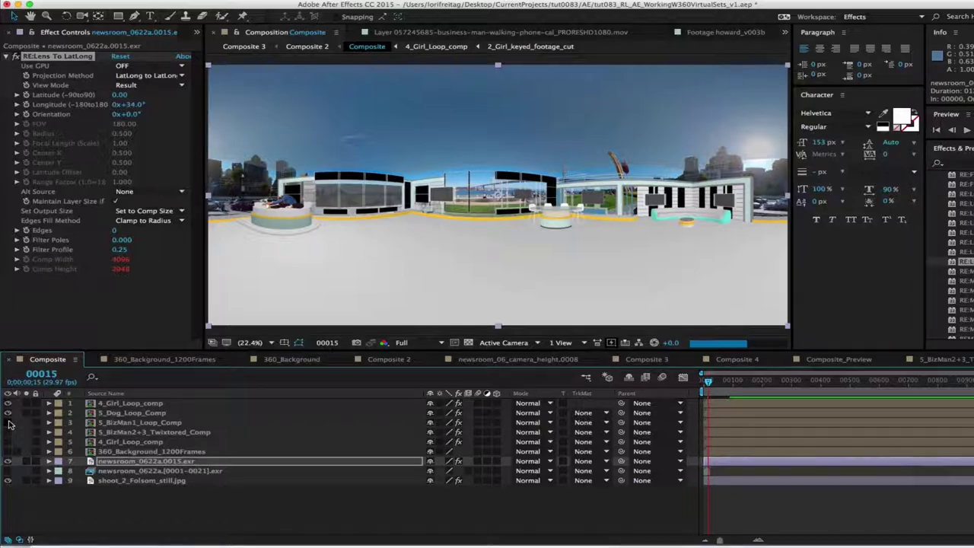
{"action": "left_click", "coordinate": [9, 423]}
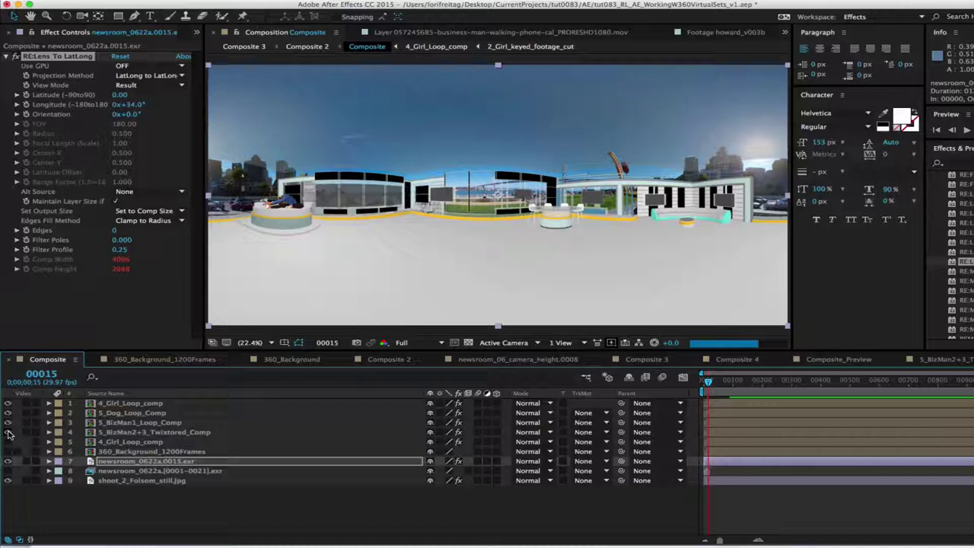
{"action": "left_click", "coordinate": [9, 433]}
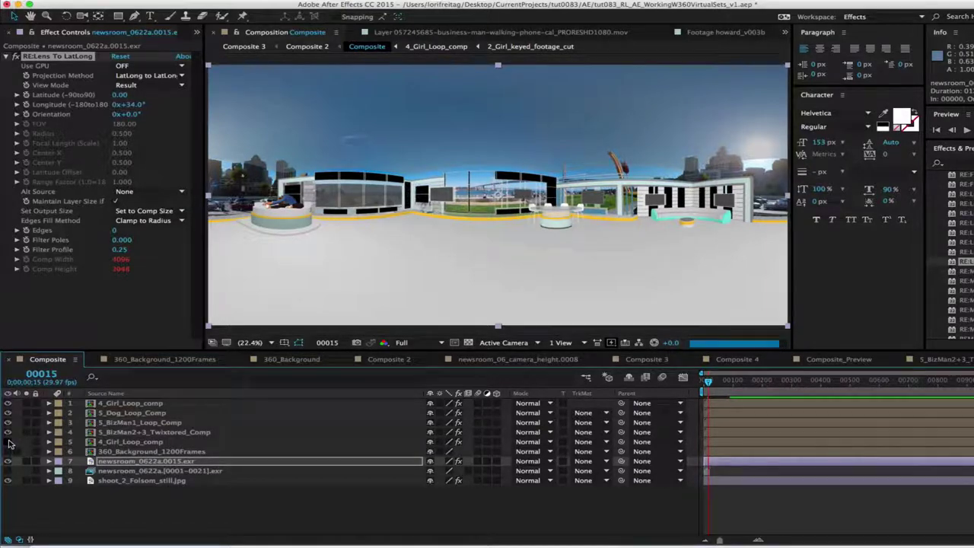
{"action": "left_click", "coordinate": [8, 442]}
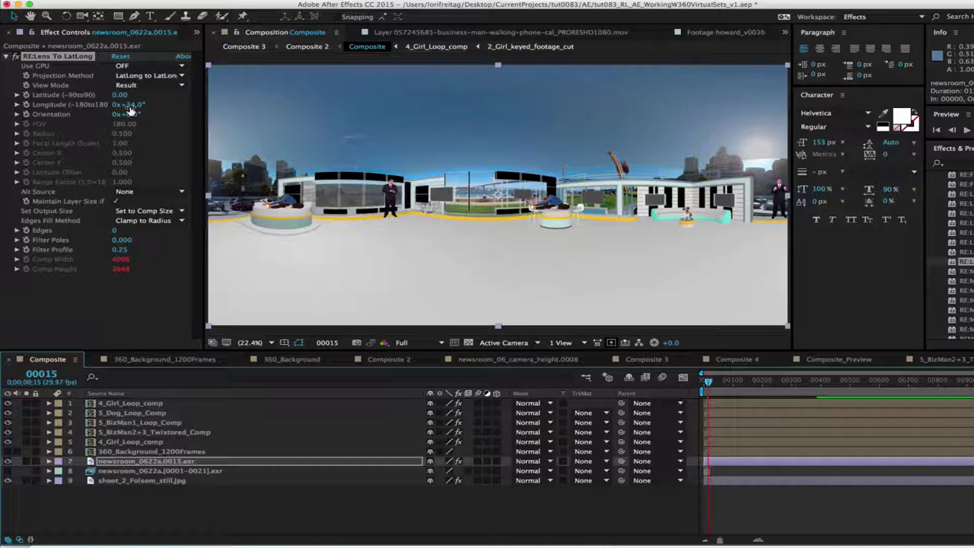
Set the newsroom still's RE:Lens To LatLong Longitude back to 0°.
{"action": "left_click", "coordinate": [129, 106]}
{"action": "left_click", "coordinate": [129, 105]}
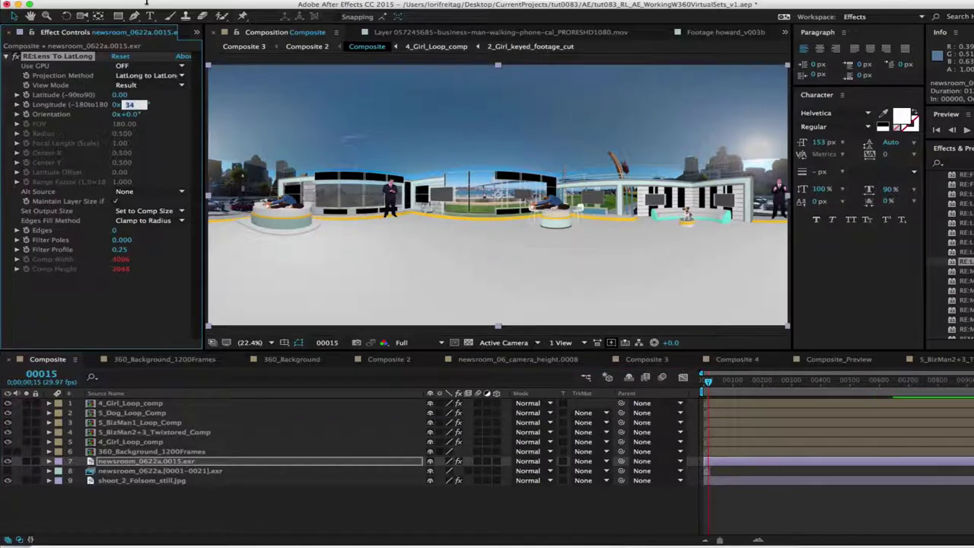
{"action": "type", "text": "0"}
{"action": "key", "text": "Return"}
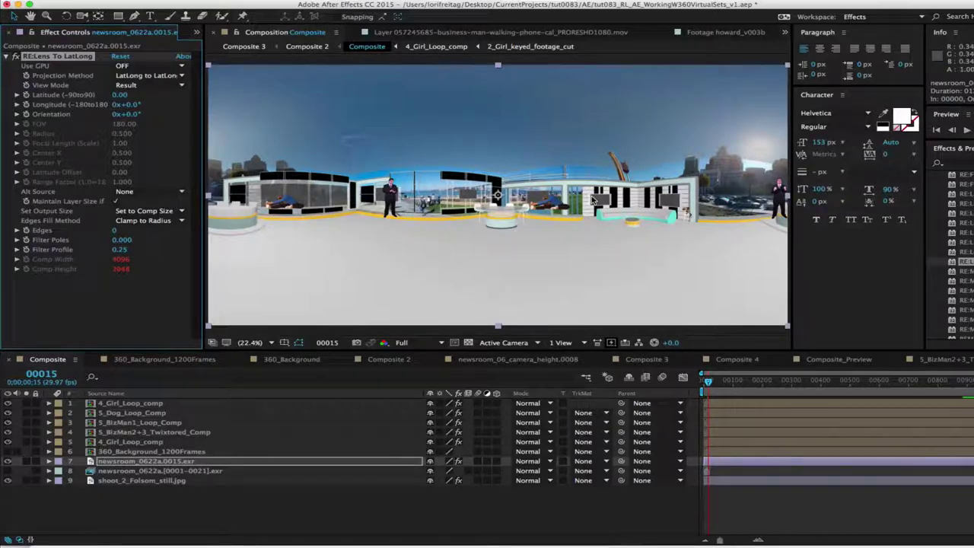
Set the Composite comp to 2048 × 1024 px in Composition Settings.
{"action": "left_click", "coordinate": [199, 2]}
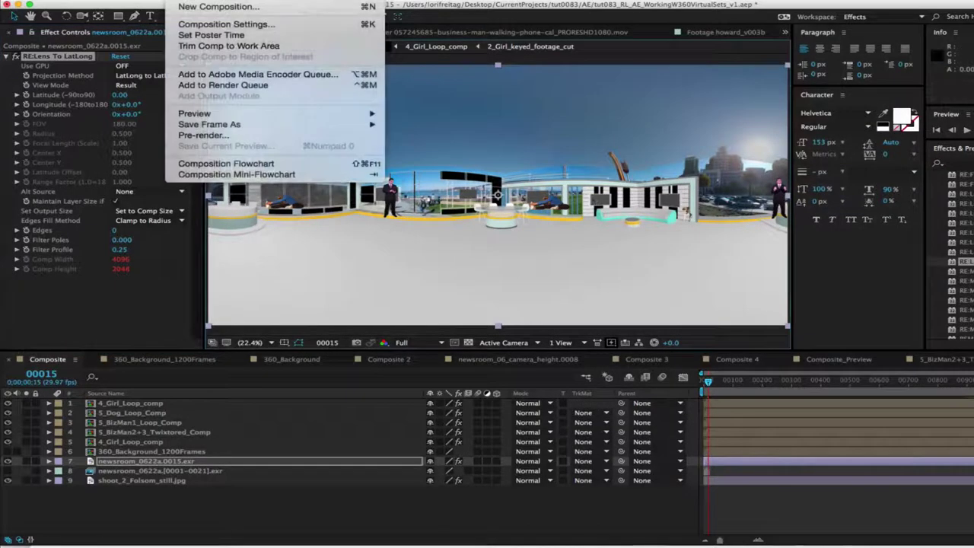
{"action": "left_click", "coordinate": [201, 23]}
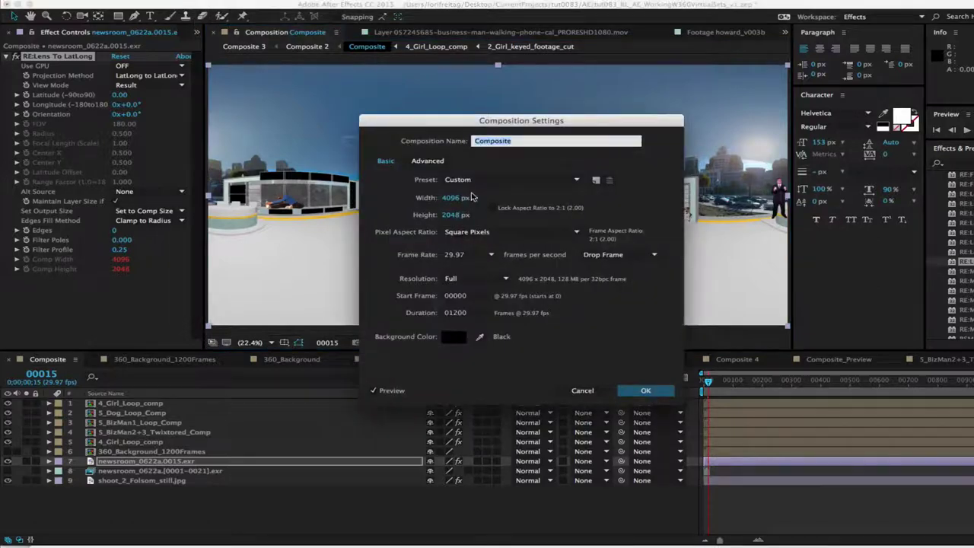
{"action": "left_click", "coordinate": [451, 198]}
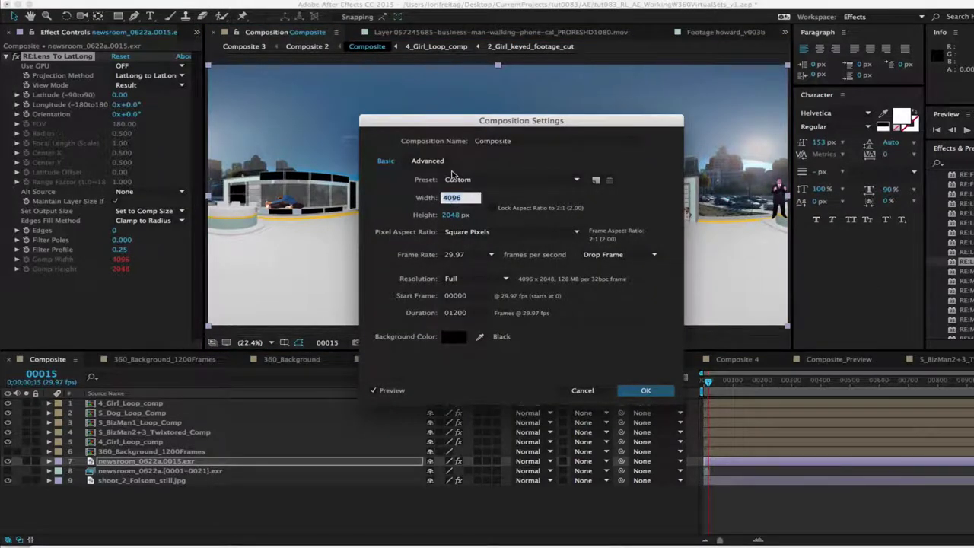
{"action": "type", "text": "2048"}
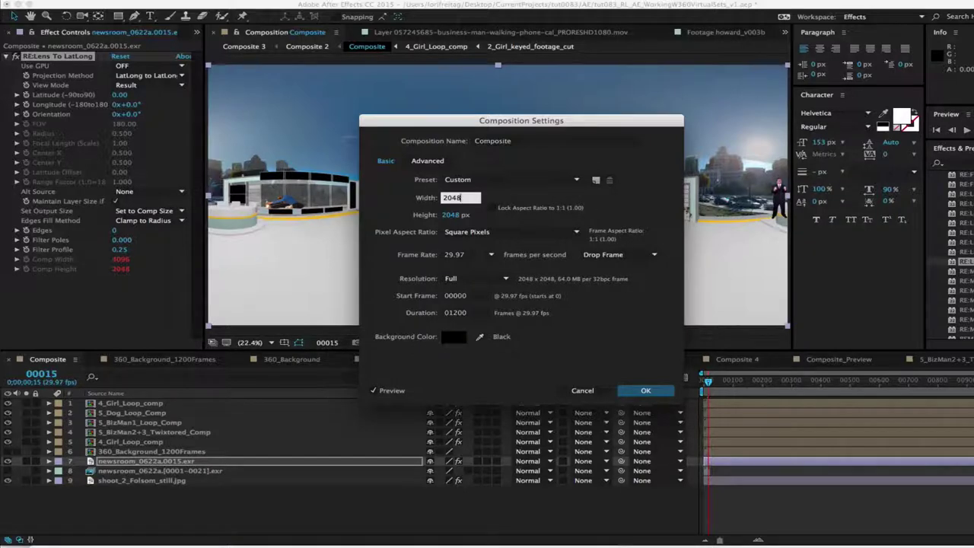
{"action": "left_click", "coordinate": [452, 217]}
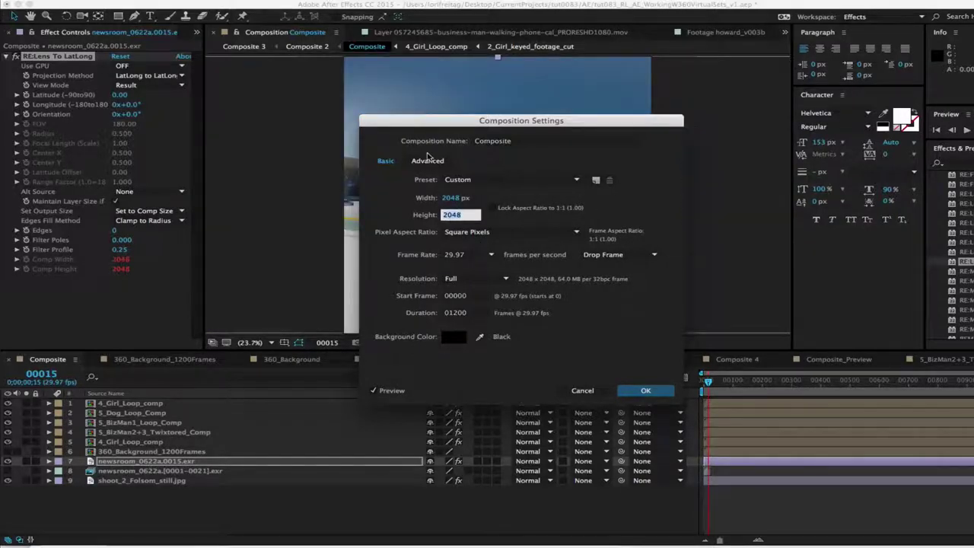
{"action": "type", "text": "10"}
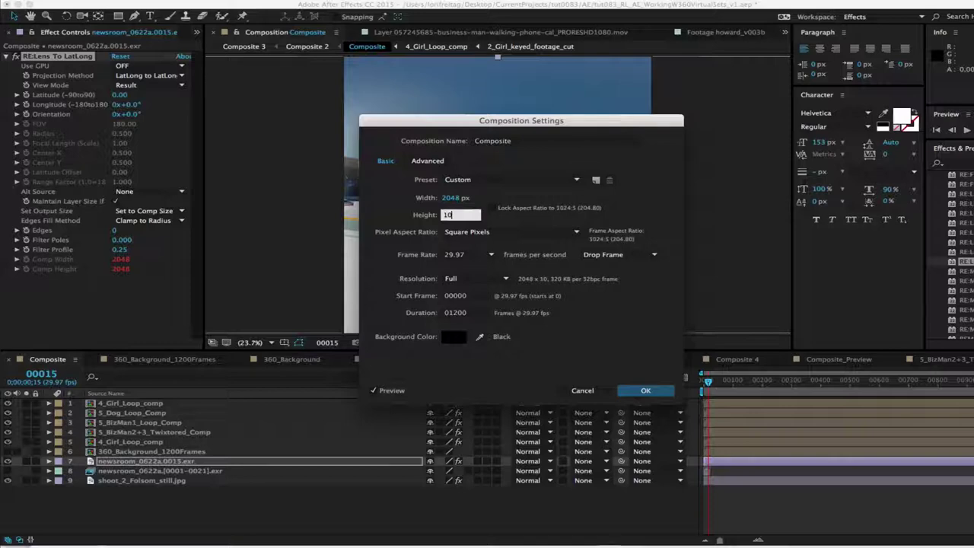
{"action": "type", "text": "24"}
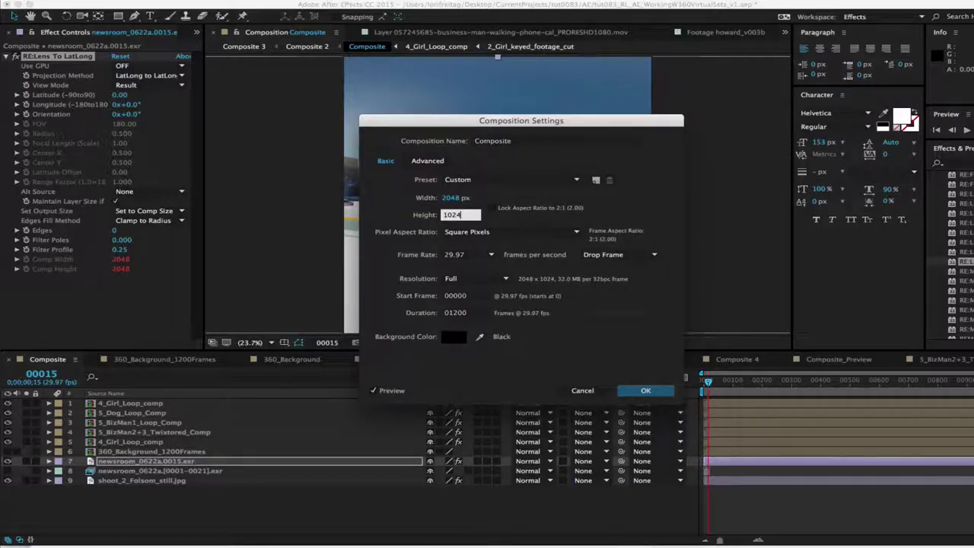
{"action": "key", "text": "Return"}
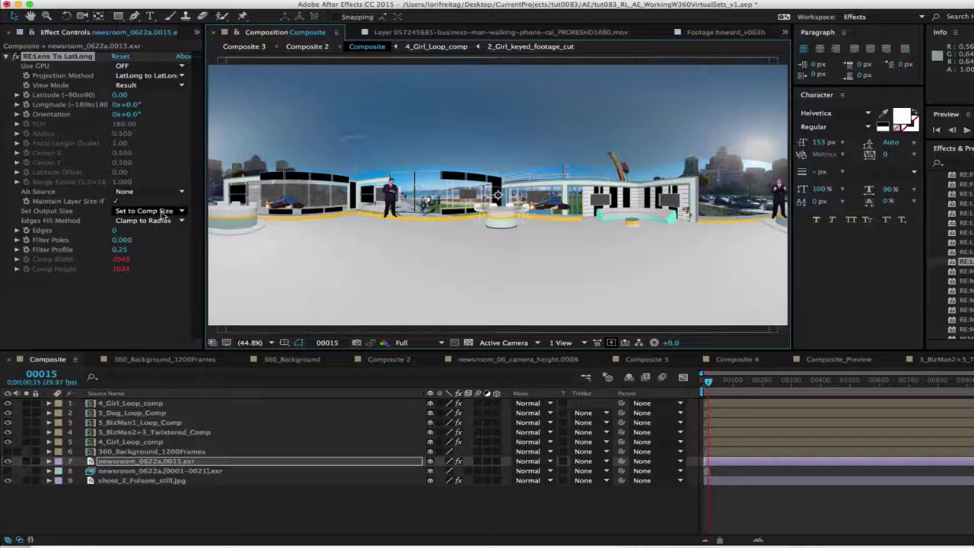
Match the effect's output to comp size and fit the whole comp in the viewer.
{"action": "left_click", "coordinate": [163, 211]}
{"action": "left_click", "coordinate": [152, 244]}
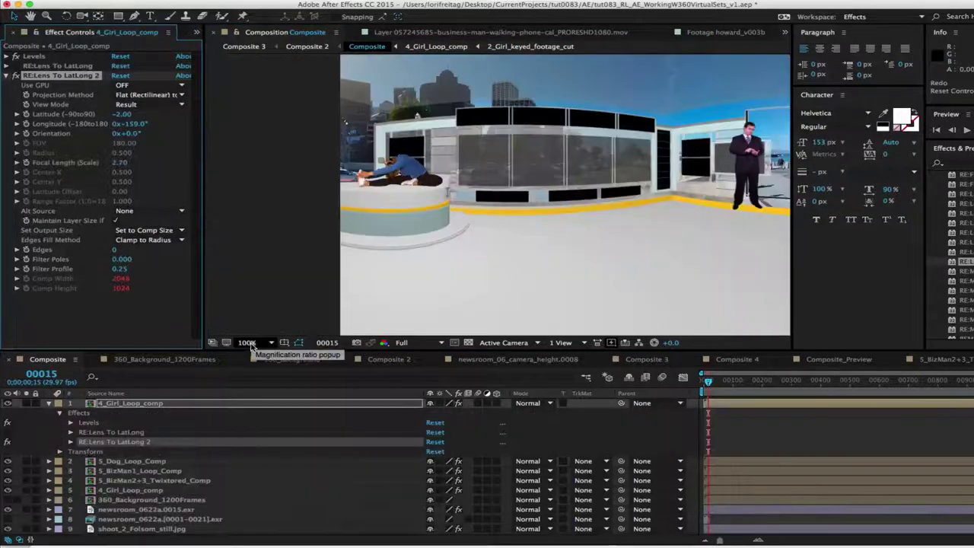
{"action": "left_click", "coordinate": [251, 342]}
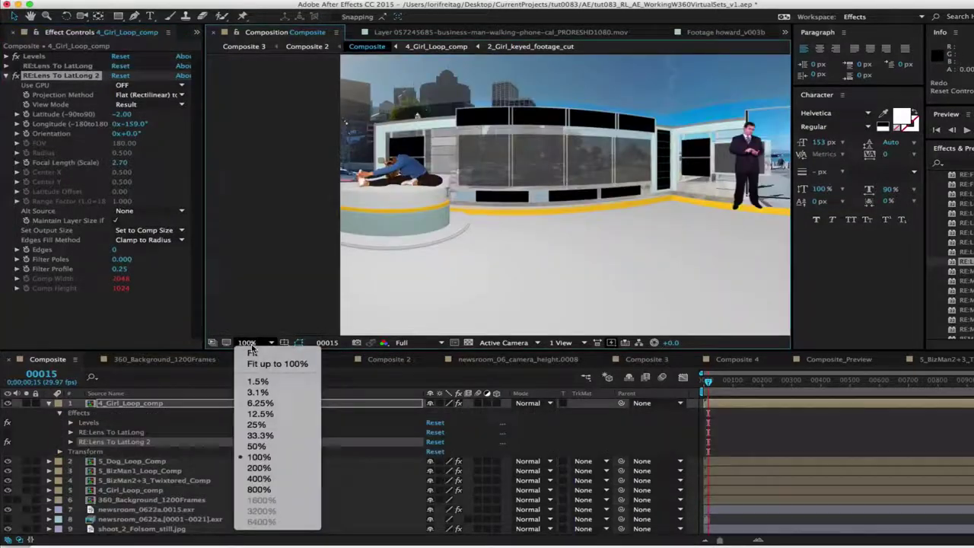
{"action": "left_click", "coordinate": [252, 356]}
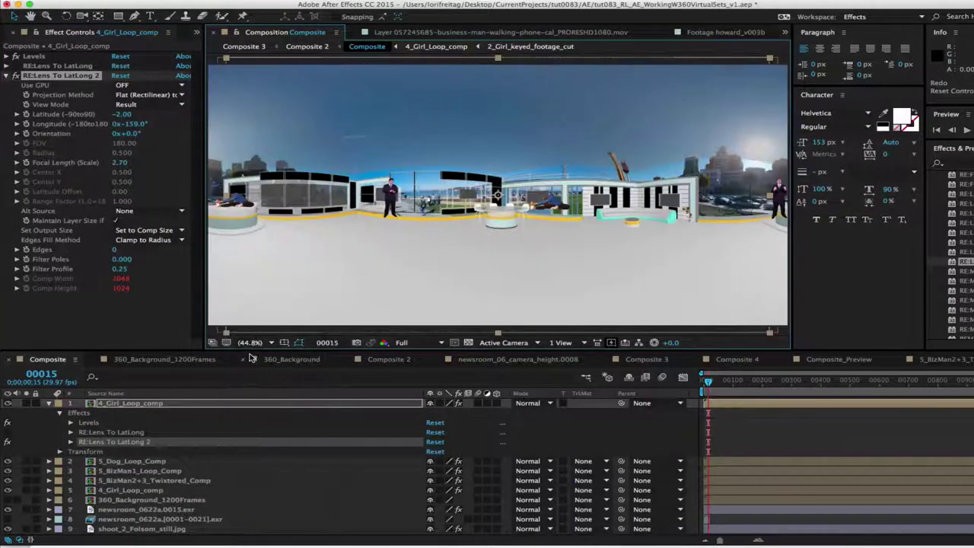
Reset the girl's second RE:Lens To LatLong to Flat (Rectilinear) to LatLong at comp size.
{"action": "left_click", "coordinate": [120, 76]}
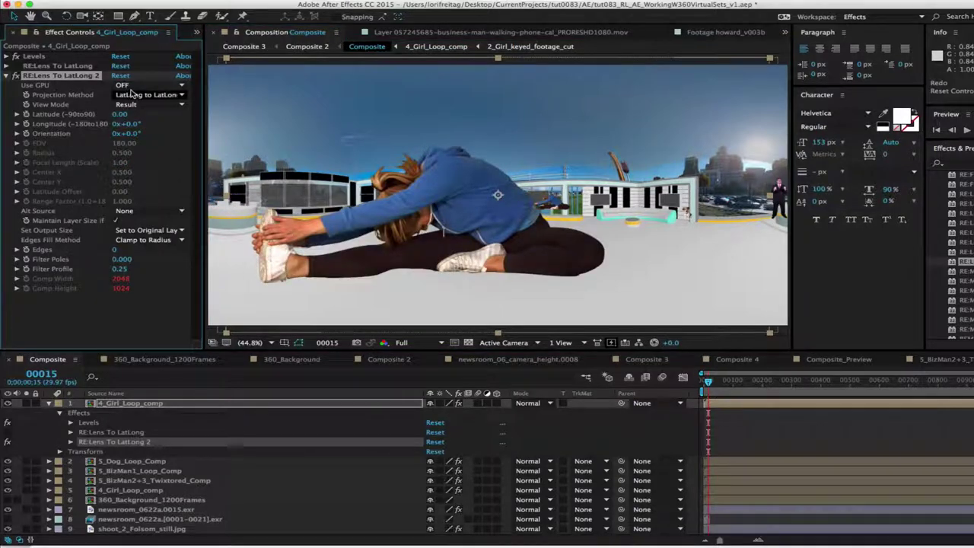
{"action": "left_click", "coordinate": [137, 94]}
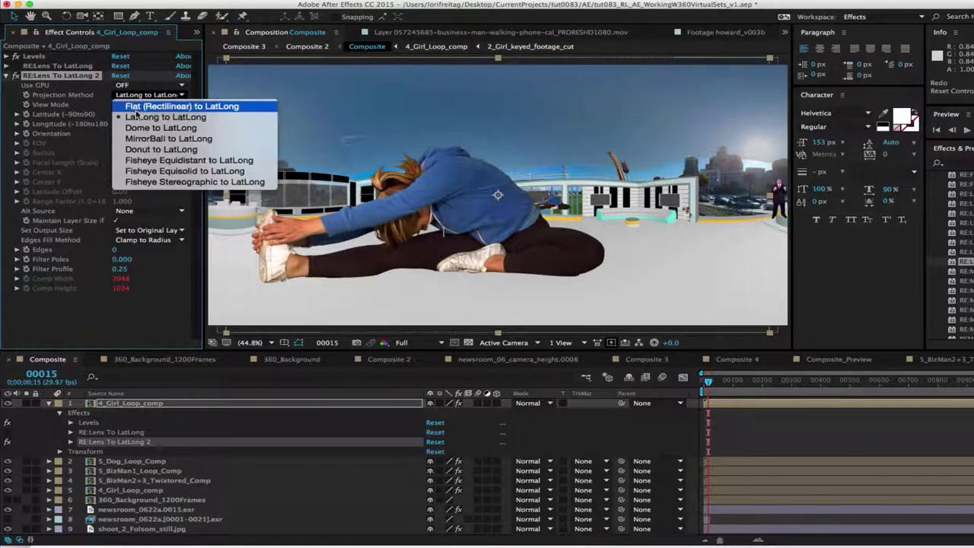
{"action": "left_click", "coordinate": [152, 106]}
{"action": "left_click", "coordinate": [146, 231]}
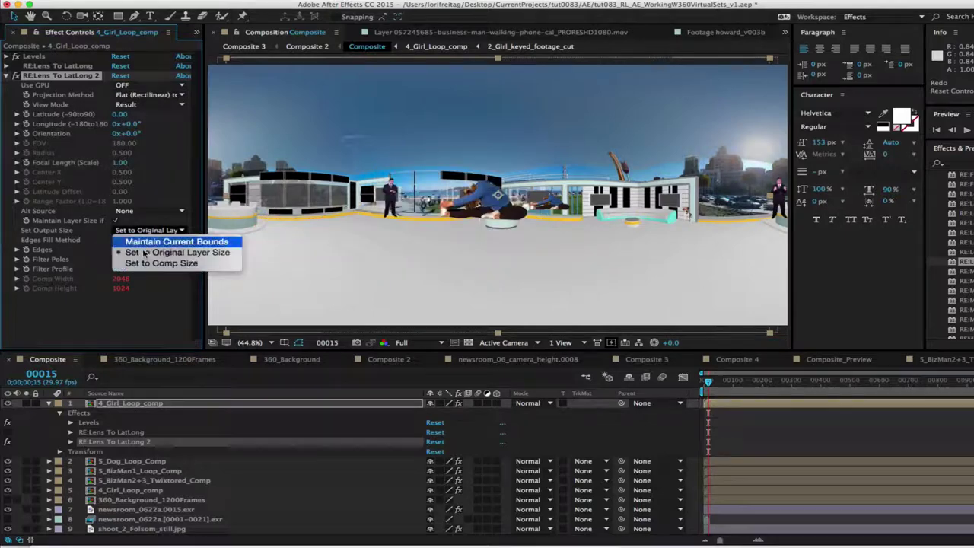
{"action": "left_click", "coordinate": [148, 263]}
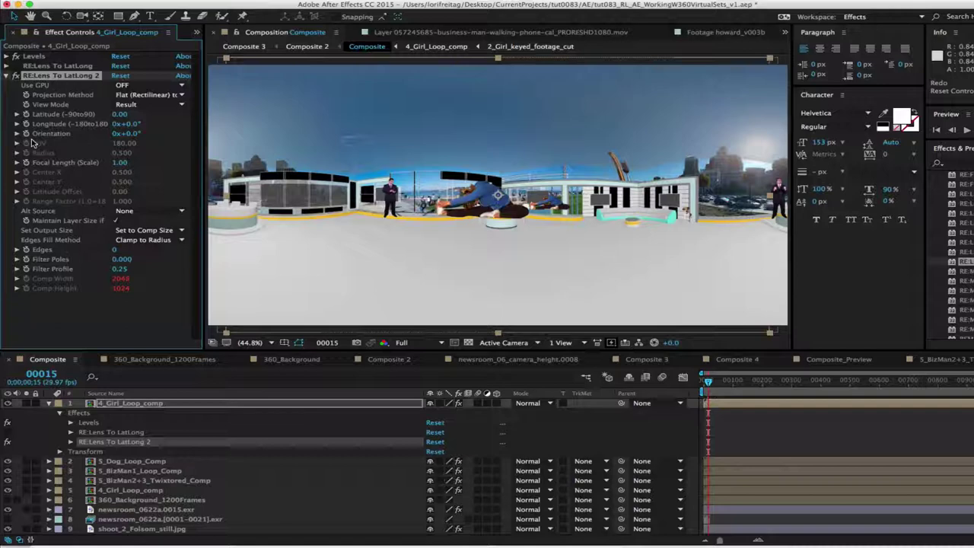
Try focal lengths 5 and 1, then settle the girl's Focal Length (Scale) at 2.70.
{"action": "left_click", "coordinate": [120, 163]}
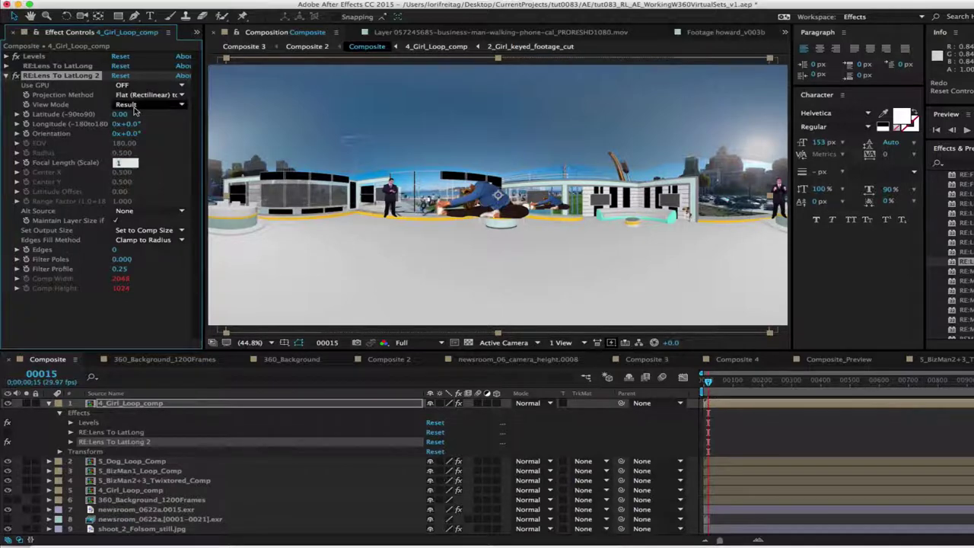
{"action": "type", "text": "5"}
{"action": "key", "text": "Return"}
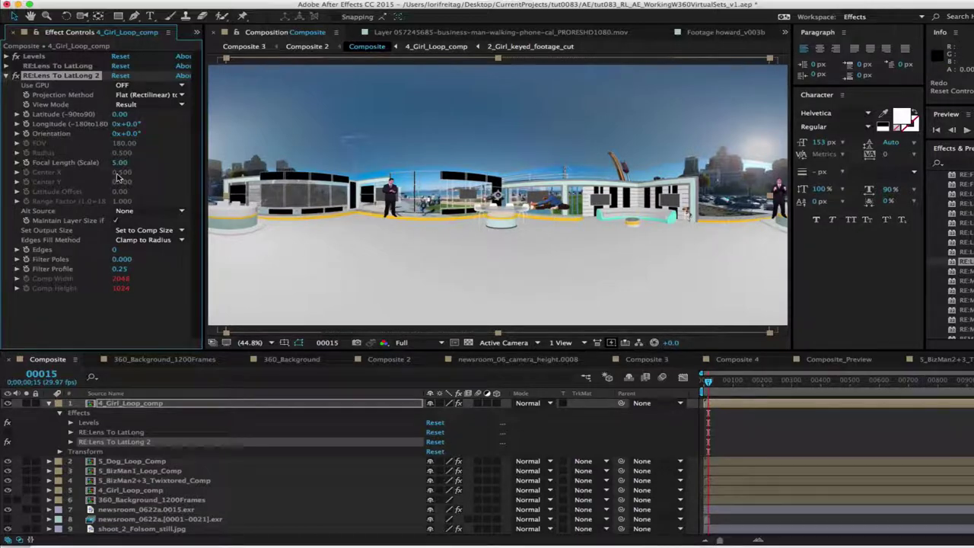
{"action": "left_click", "coordinate": [120, 162]}
{"action": "type", "text": "1"}
{"action": "key", "text": "Return"}
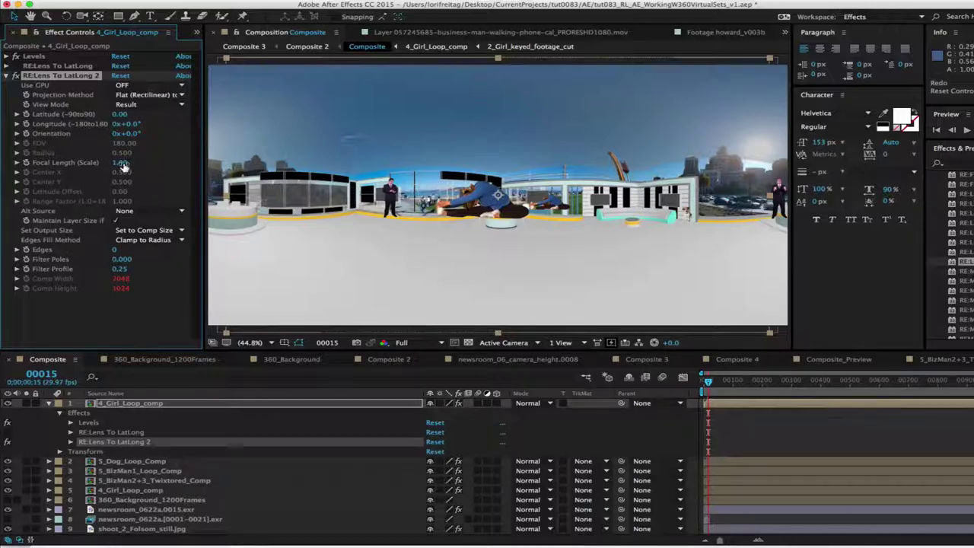
{"action": "left_click", "coordinate": [119, 163]}
{"action": "type", "text": "2."}
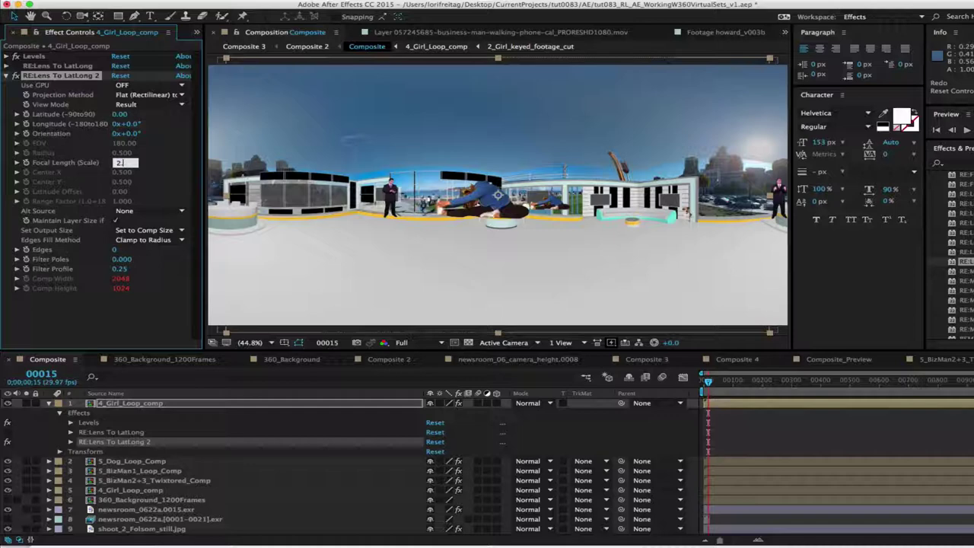
{"action": "type", "text": "7"}
{"action": "key", "text": "Return"}
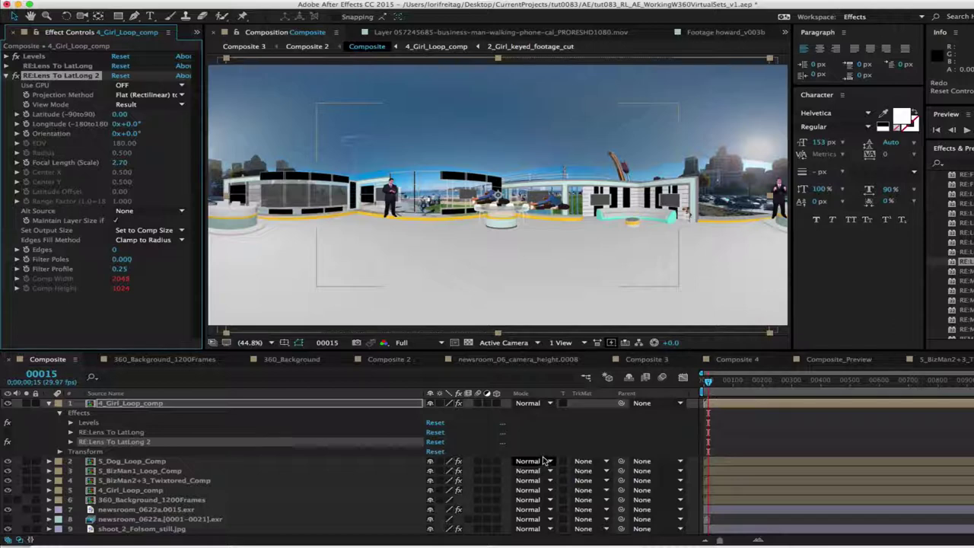
Scrub the girl's Longitude and Latitude to seat her on the round desk near -128°.
{"action": "mouse_move", "coordinate": [125, 124]}
{"action": "left_mouse_down"}
{"action": "mouse_move", "coordinate": [17, 115]}
{"action": "mouse_move", "coordinate": [121, 120]}
{"action": "mouse_move", "coordinate": [110, 114]}
{"action": "left_mouse_up"}
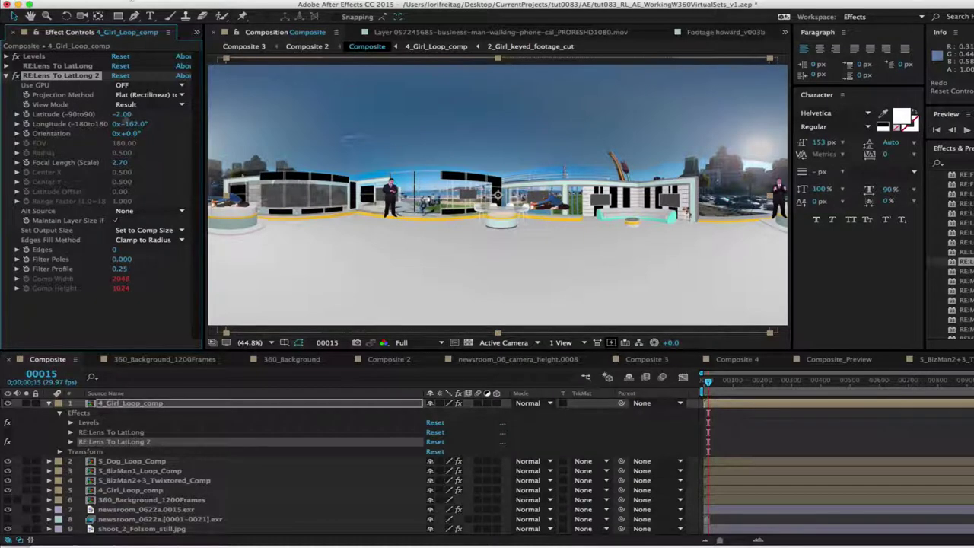
{"action": "mouse_move", "coordinate": [122, 115]}
{"action": "left_mouse_down"}
{"action": "mouse_move", "coordinate": [174, 109]}
{"action": "mouse_move", "coordinate": [105, 95]}
{"action": "mouse_move", "coordinate": [115, 101]}
{"action": "left_mouse_up"}
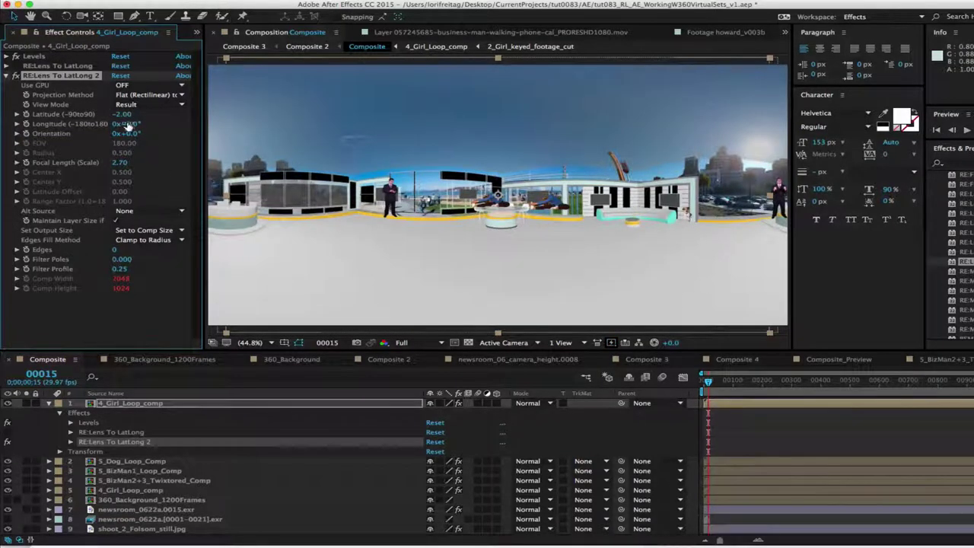
{"action": "left_click_drag", "start_coordinate": [131, 123], "coordinate": [12, 110]}
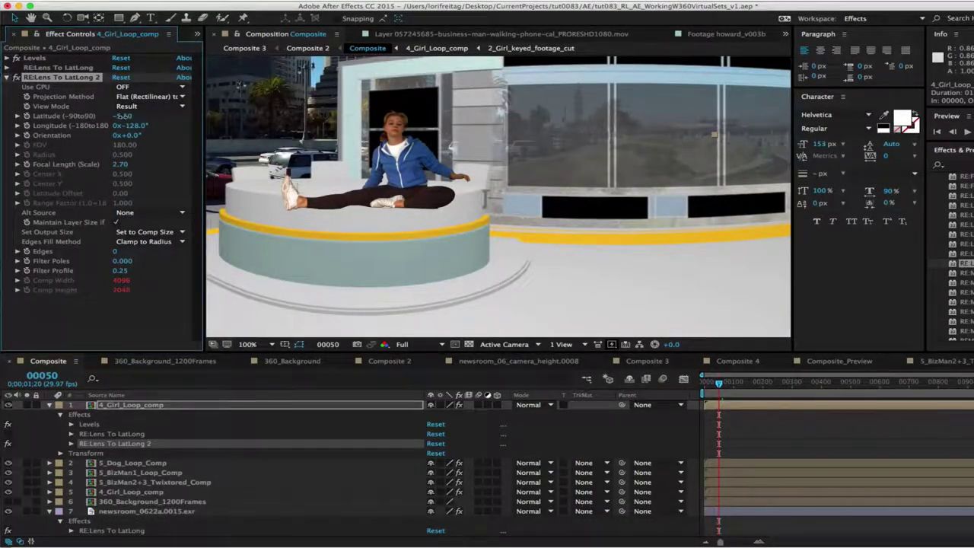
Set the girl's Latitude to -2.00 and the dog's Latitude to -12.50.
{"action": "left_click", "coordinate": [122, 116]}
{"action": "type", "text": "-"}
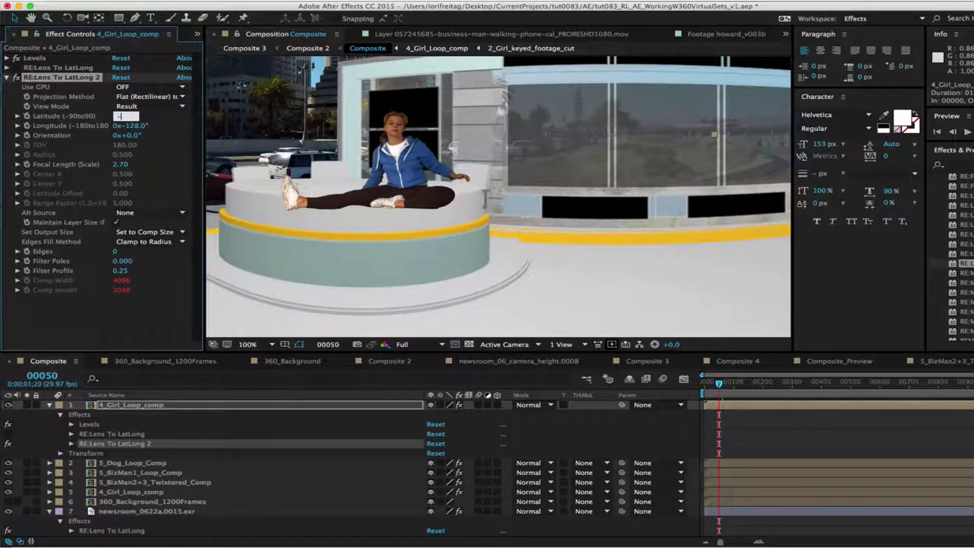
{"action": "type", "text": "2.0"}
{"action": "key", "text": "Return"}
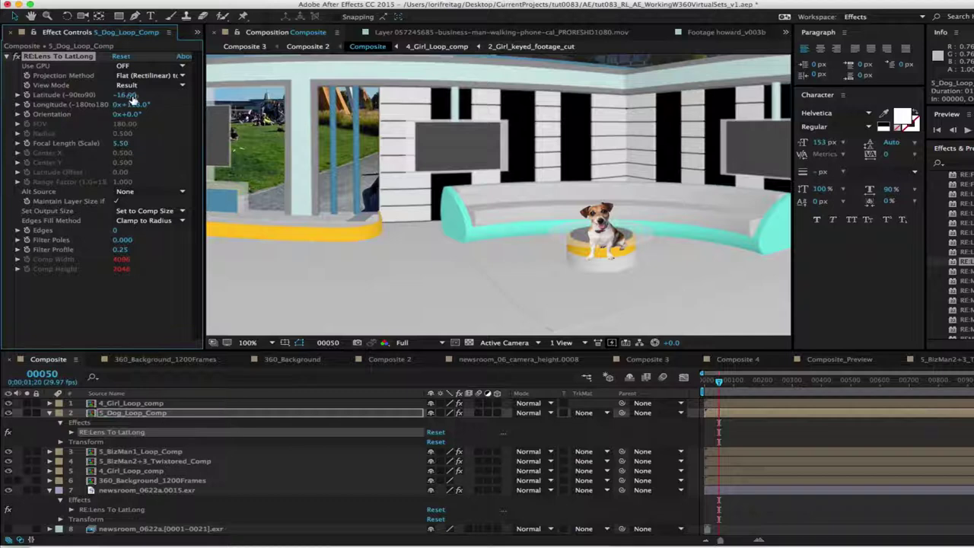
{"action": "left_click", "coordinate": [128, 95]}
{"action": "type", "text": "-12.5"}
{"action": "key", "text": "Return"}
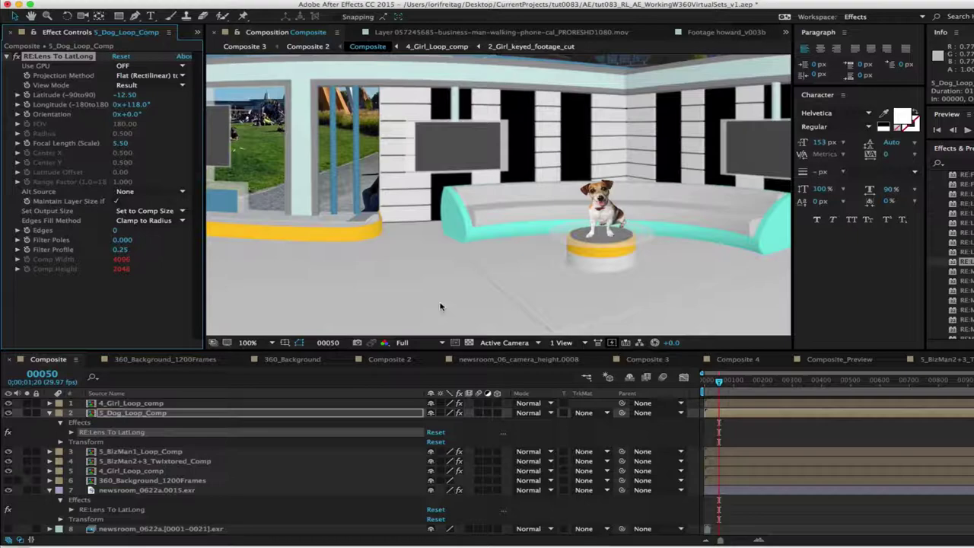
Set the 5_BizMan1_Loop_Comp layer's Latitude to -21.
{"action": "left_click", "coordinate": [114, 453]}
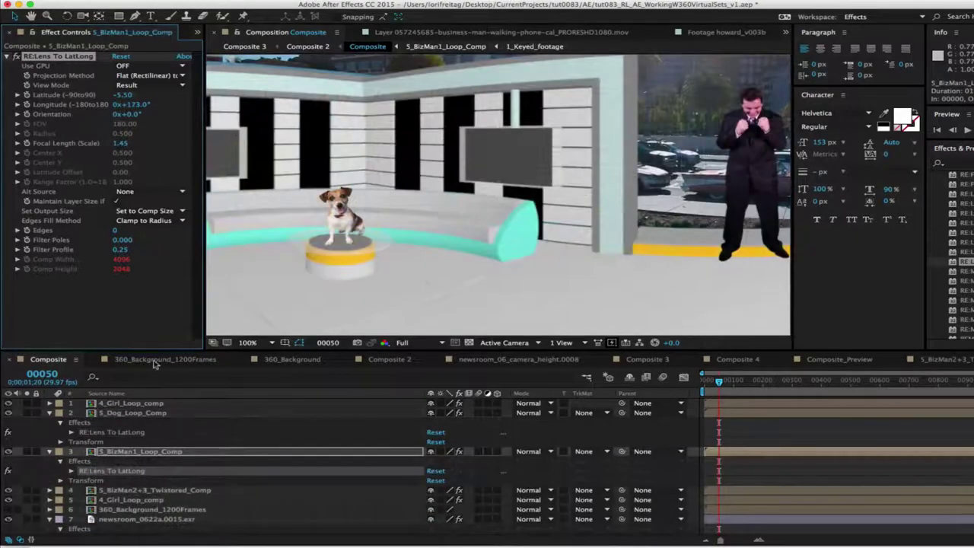
{"action": "left_click", "coordinate": [124, 96]}
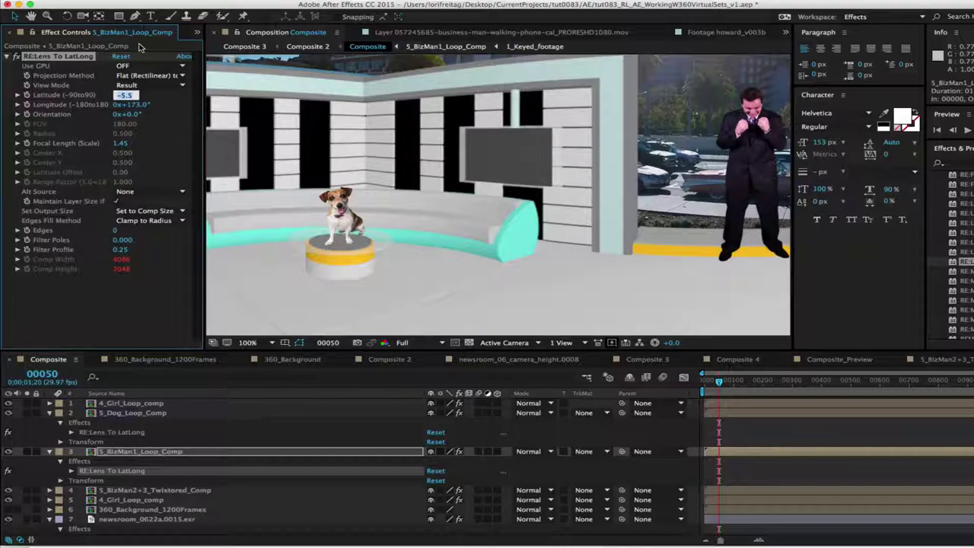
{"action": "type", "text": "-21"}
{"action": "key", "text": "Return"}
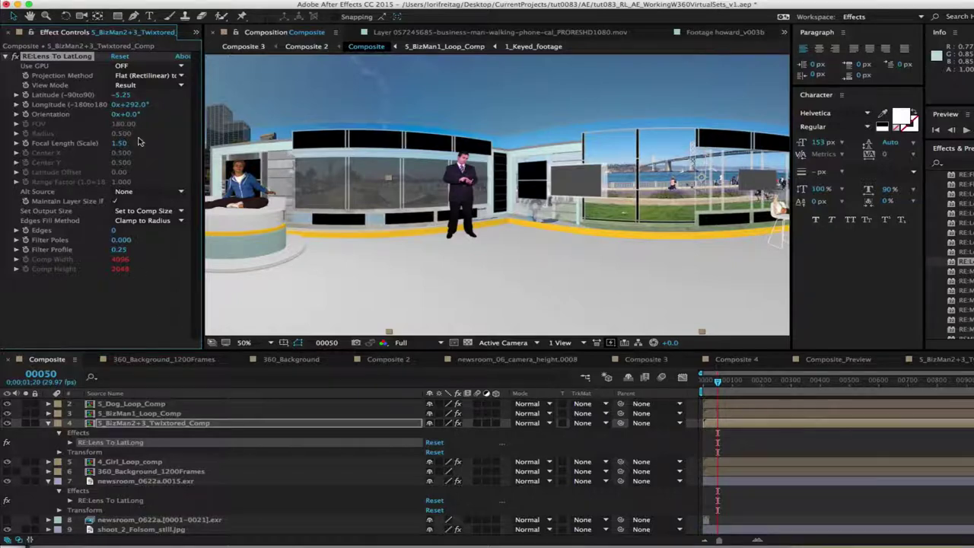
Set the girl's Latitude to -3.50 and select the newsroom background layer.
{"action": "left_click", "coordinate": [124, 94]}
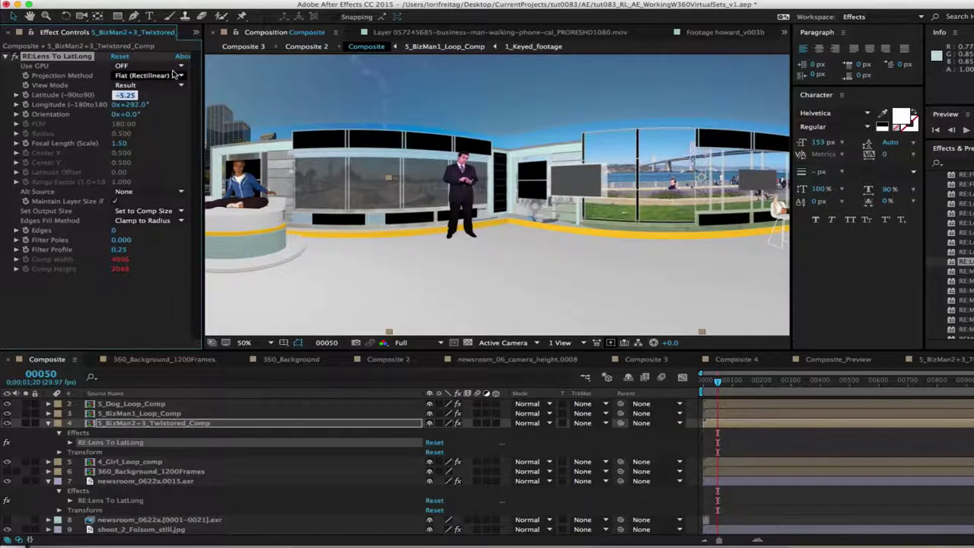
{"action": "type", "text": "-3.0"}
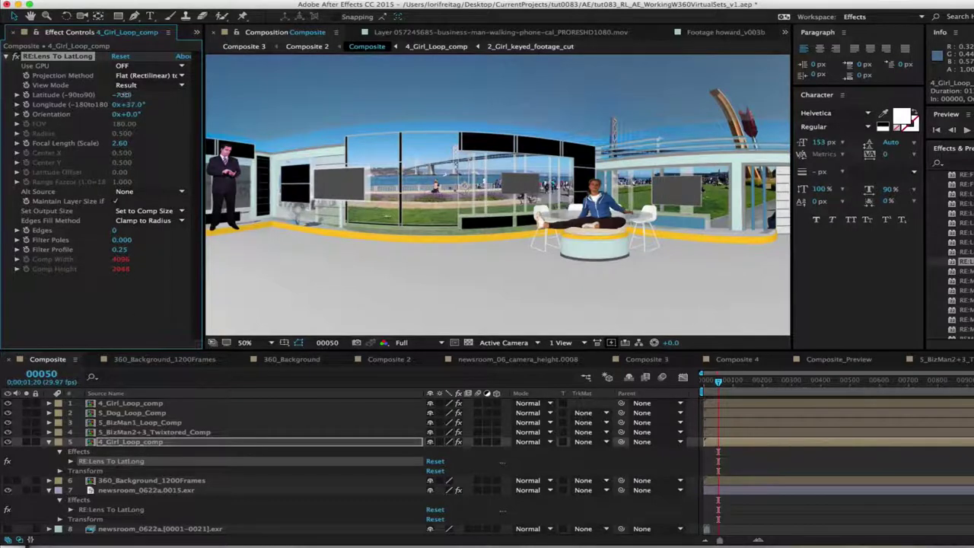
{"action": "left_click", "coordinate": [124, 94]}
{"action": "type", "text": "-"}
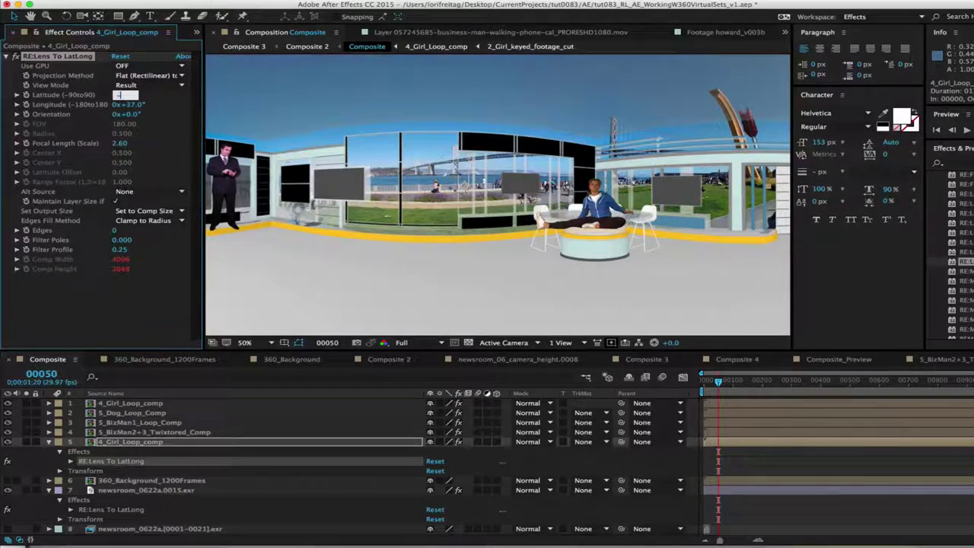
{"action": "type", "text": "3"}
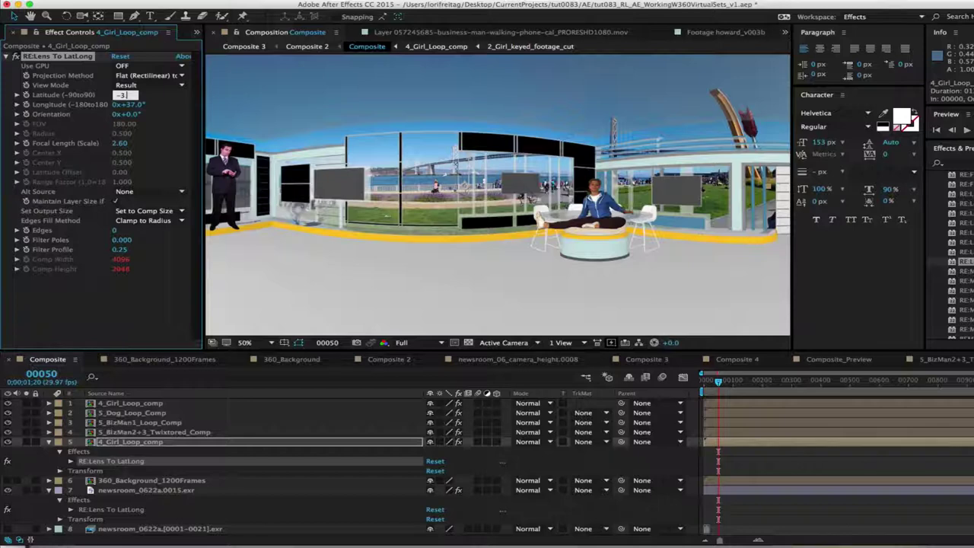
{"action": "type", "text": ".5"}
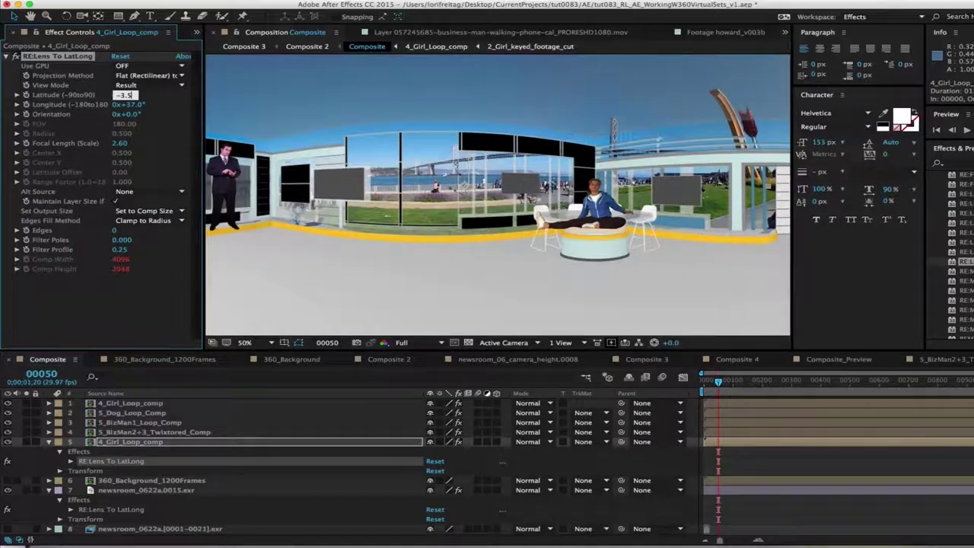
{"action": "key", "text": "Return"}
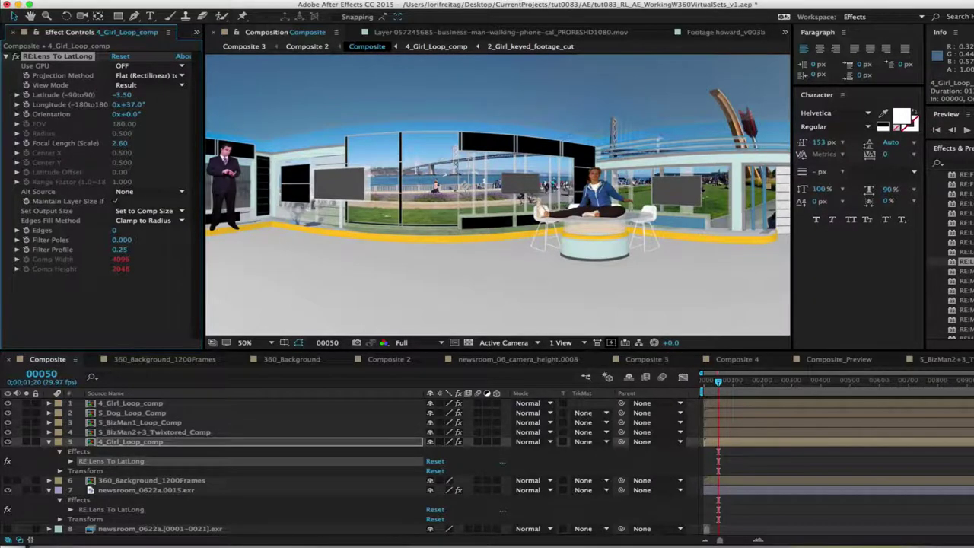
{"action": "left_click", "coordinate": [183, 465]}
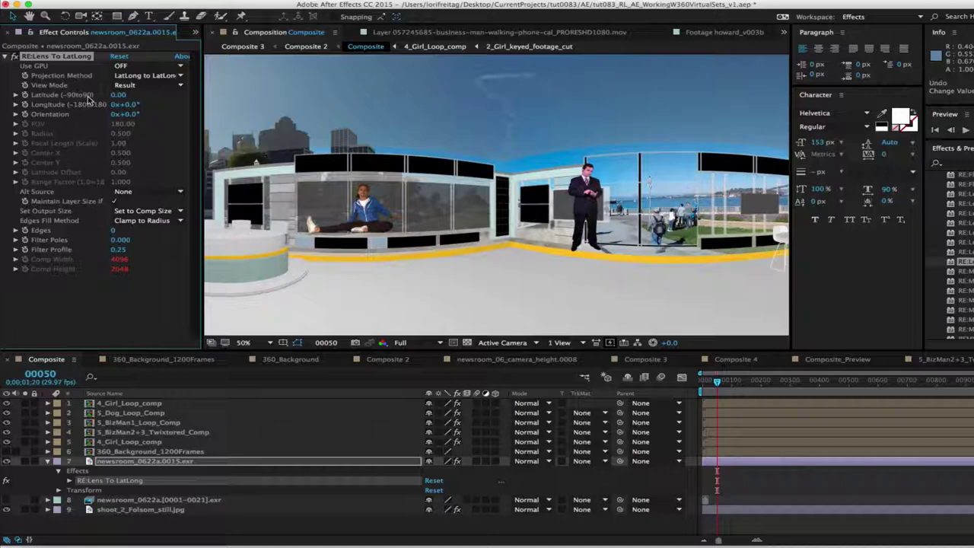
Set the newsroom background's RE:Lens To LatLong Longitude to 34°.
{"action": "left_click", "coordinate": [129, 105]}
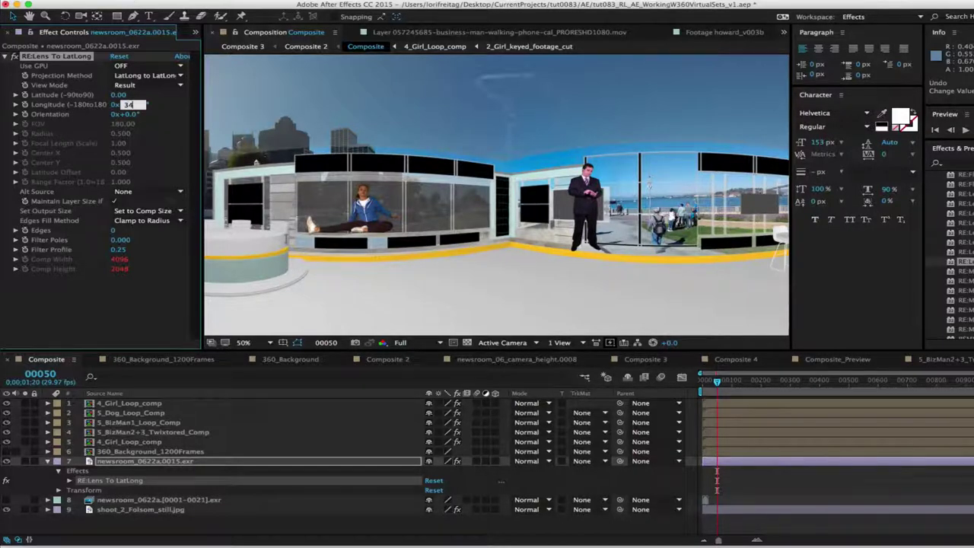
{"action": "key", "text": "Return"}
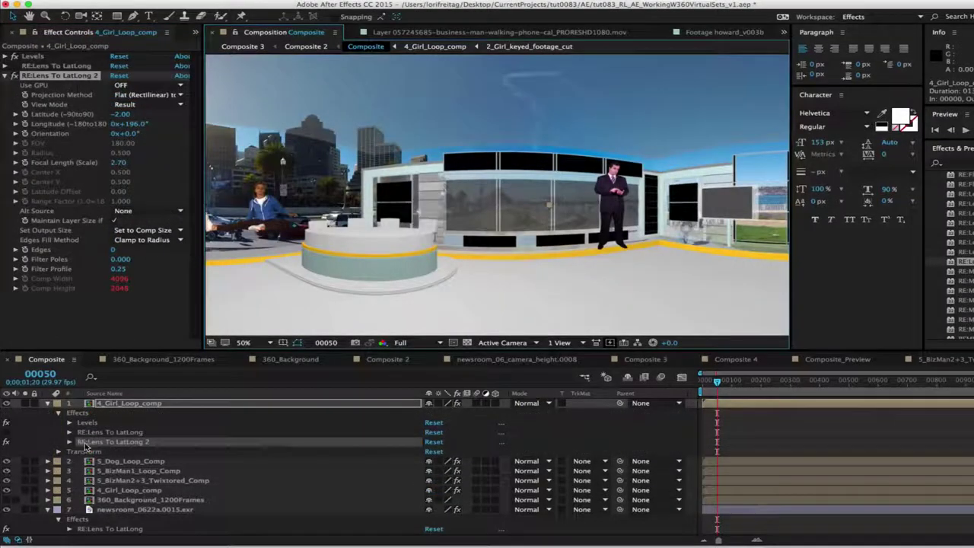
Set the girl's RE:Lens To LatLong 2 Longitude to 230° and scrub the dog's Longitude to 117°.
{"action": "left_click", "coordinate": [140, 405]}
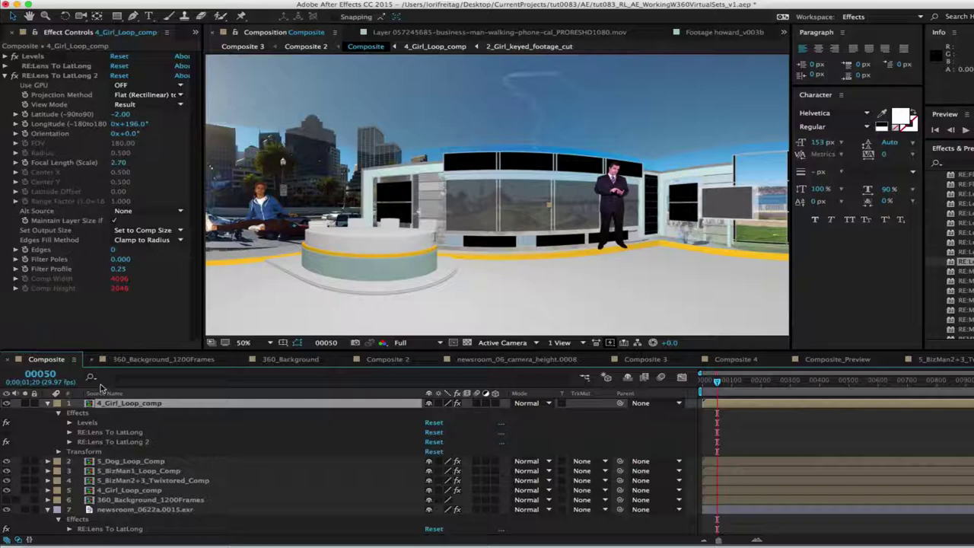
{"action": "left_click", "coordinate": [110, 442]}
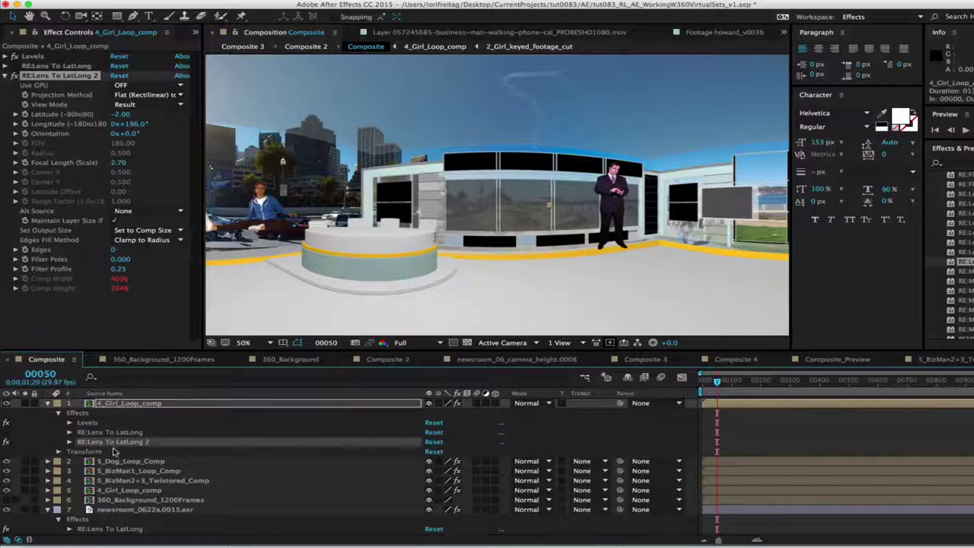
{"action": "left_click", "coordinate": [129, 123]}
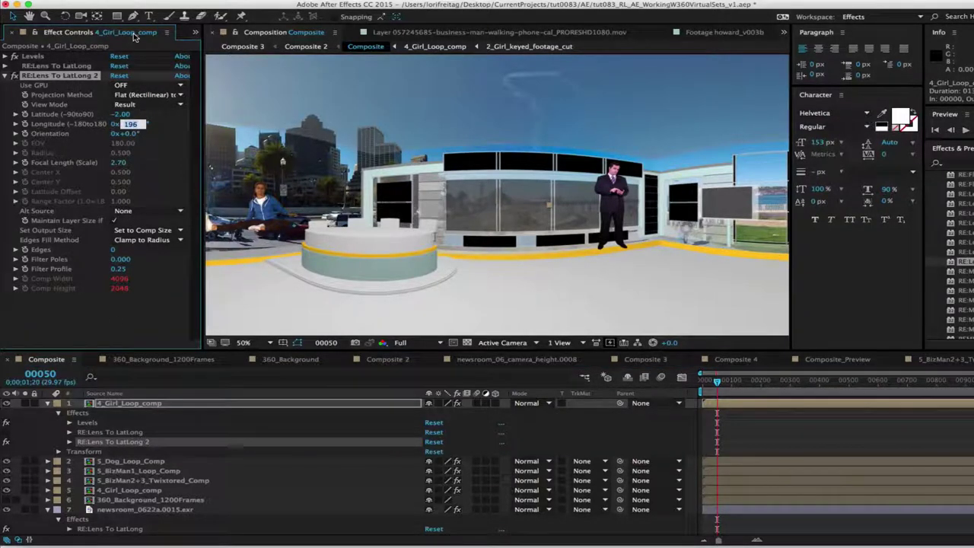
{"action": "type", "text": "230"}
{"action": "key", "text": "Return"}
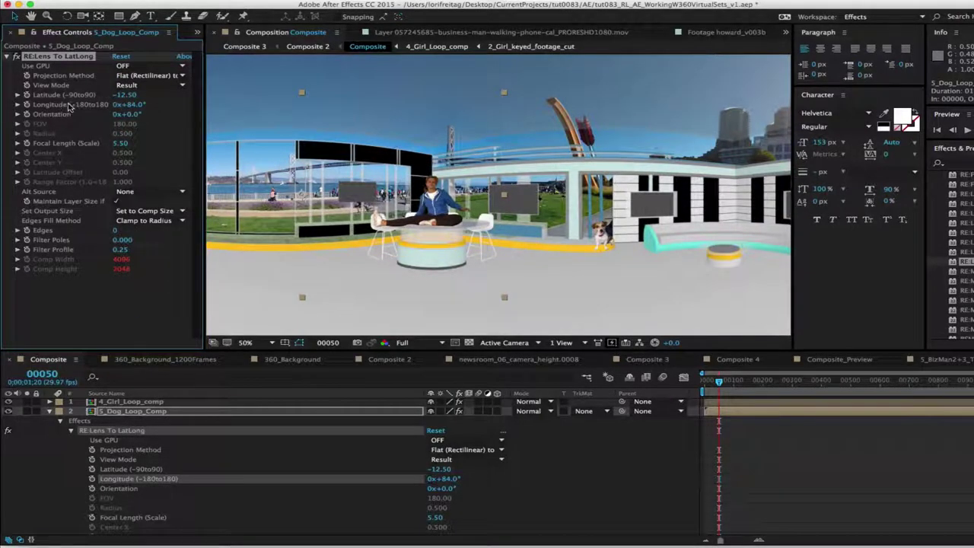
{"action": "left_click_drag", "start_coordinate": [131, 105], "coordinate": [150, 104]}
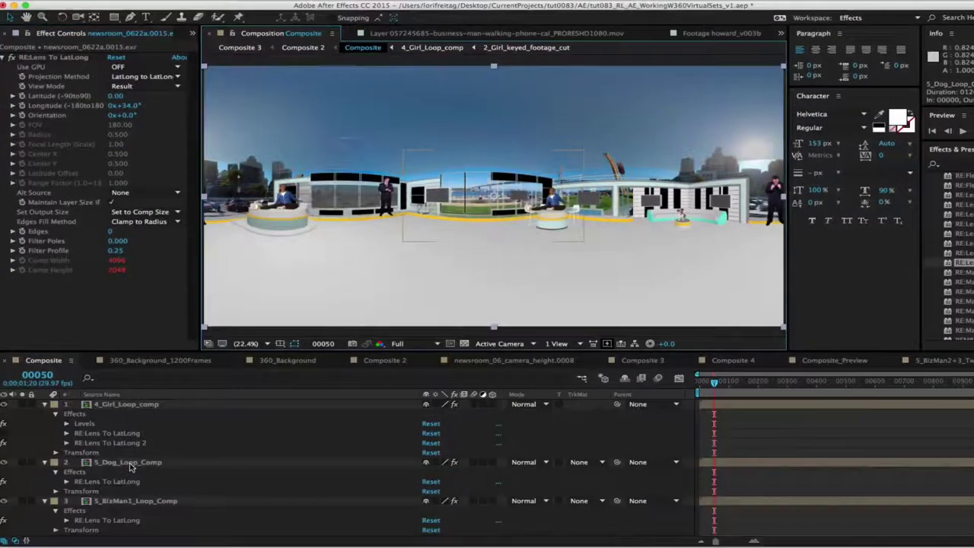
Set the dog's Focal Length (Scale) to 5.50 and begin changing BizMan1's toward 1.45.
{"action": "left_click", "coordinate": [120, 483]}
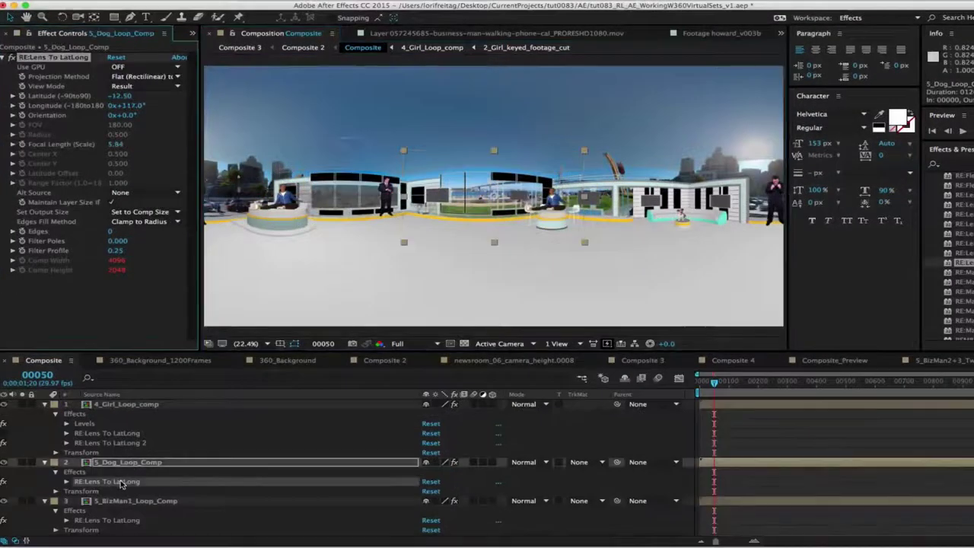
{"action": "left_click", "coordinate": [118, 145]}
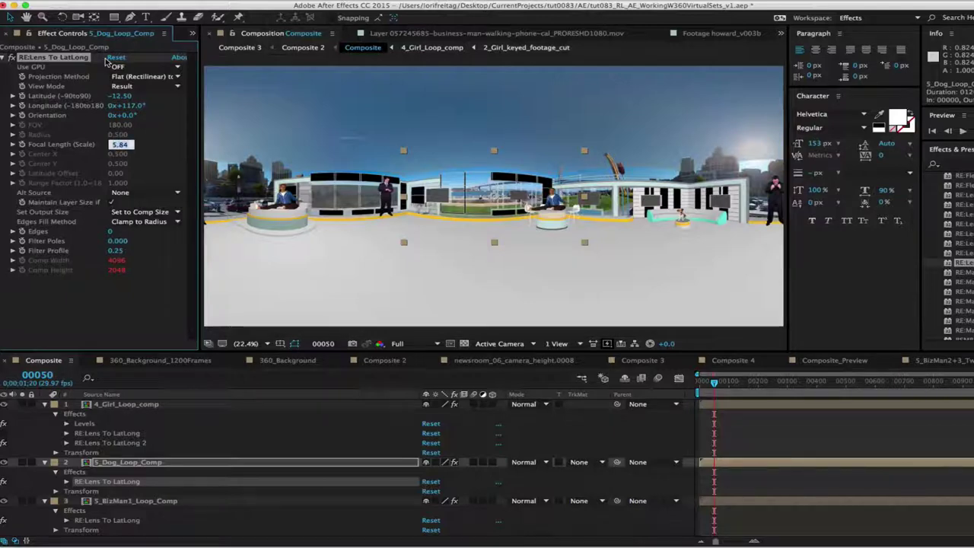
{"action": "type", "text": "5"}
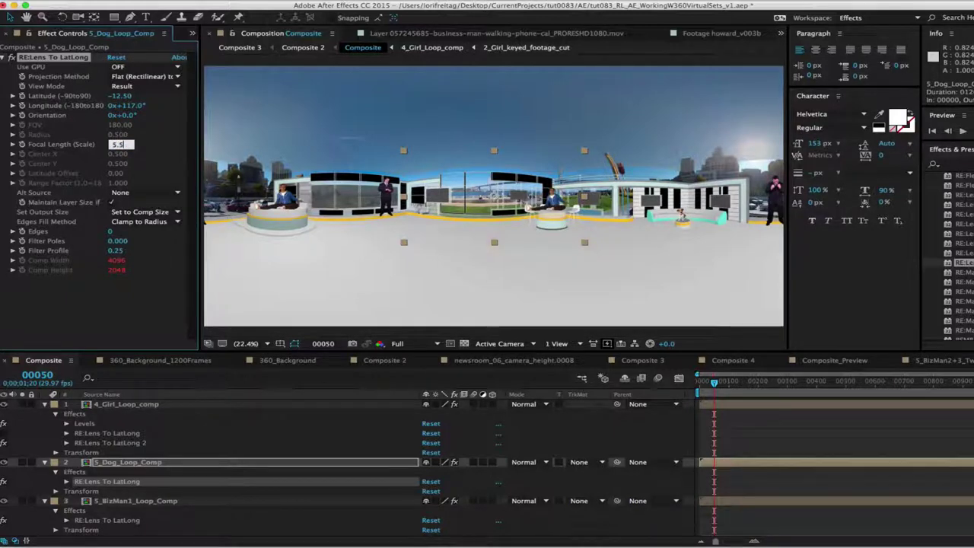
{"action": "type", "text": ".5"}
{"action": "key", "text": "Return"}
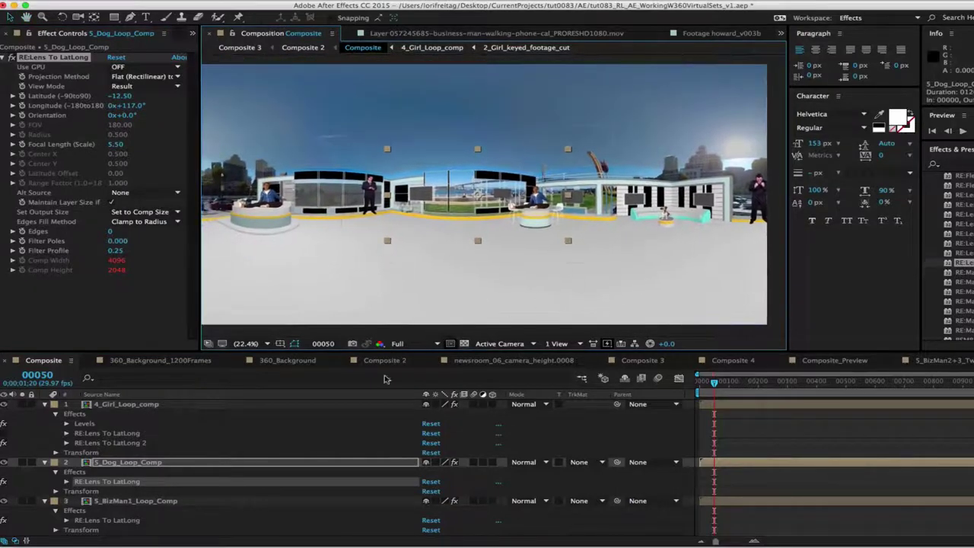
{"action": "left_click", "coordinate": [120, 502]}
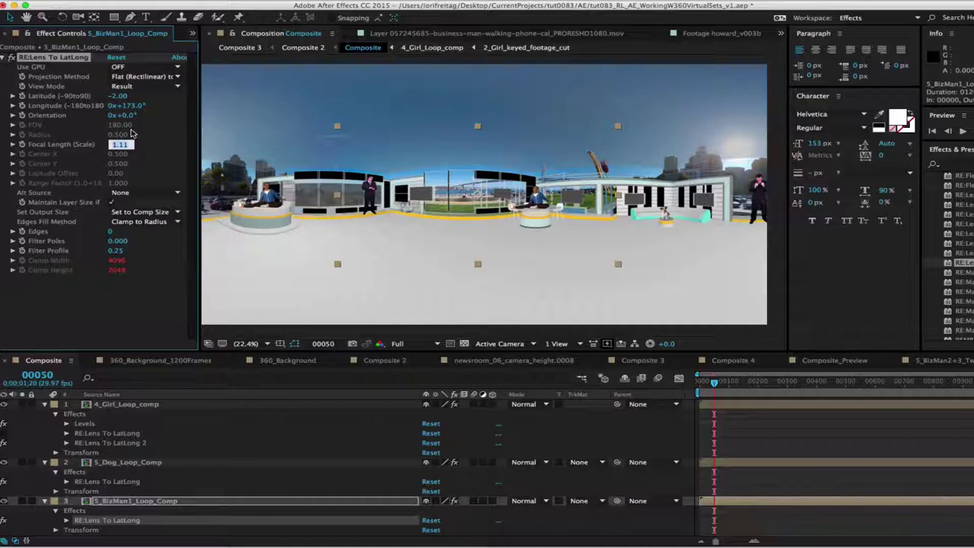
{"action": "type", "text": "1.4"}
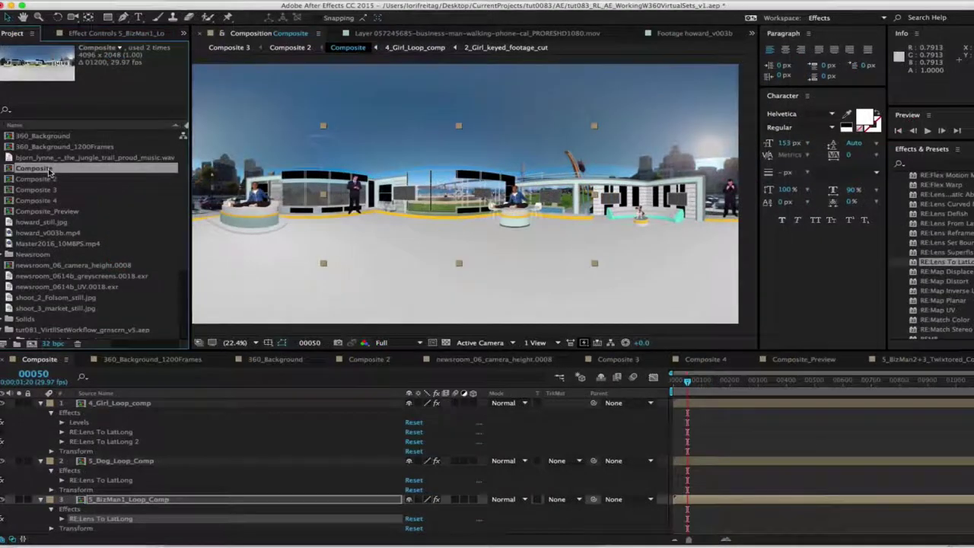
Nest Composite in a new 1920 × 1080 comp with RE:Lens From LatLong output at comp size.
{"action": "left_click_drag", "start_coordinate": [46, 169], "coordinate": [32, 342]}
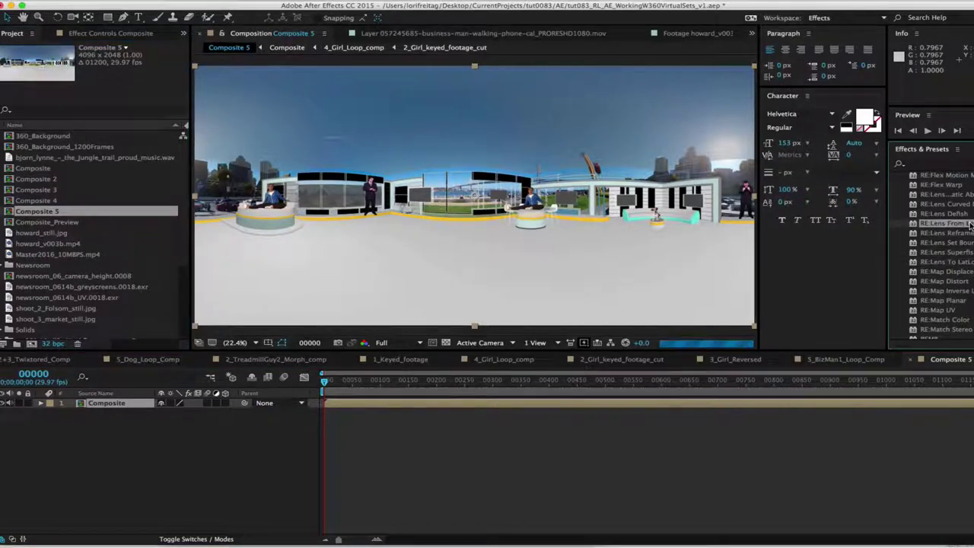
{"action": "left_click_drag", "start_coordinate": [944, 224], "coordinate": [466, 245]}
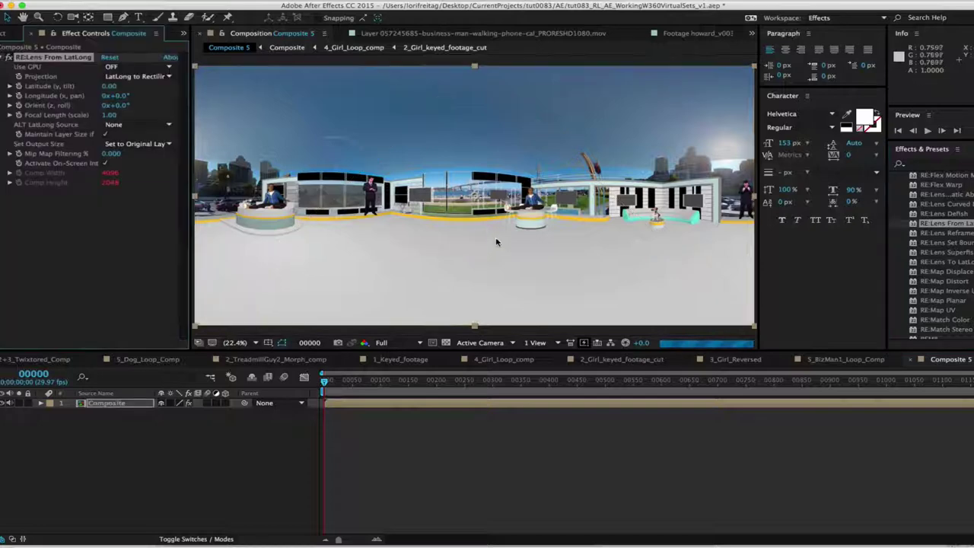
{"action": "left_click", "coordinate": [173, 2]}
{"action": "left_click", "coordinate": [206, 24]}
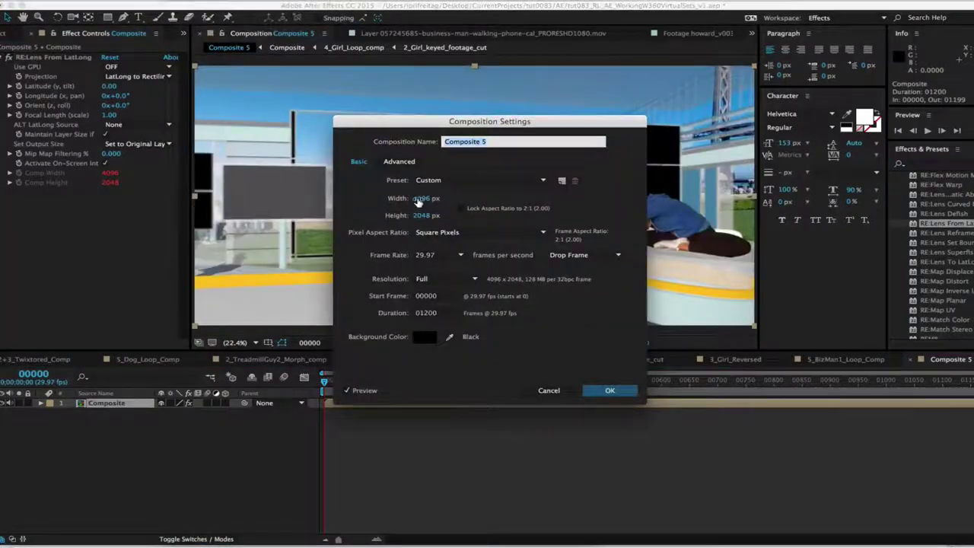
{"action": "left_click", "coordinate": [422, 198]}
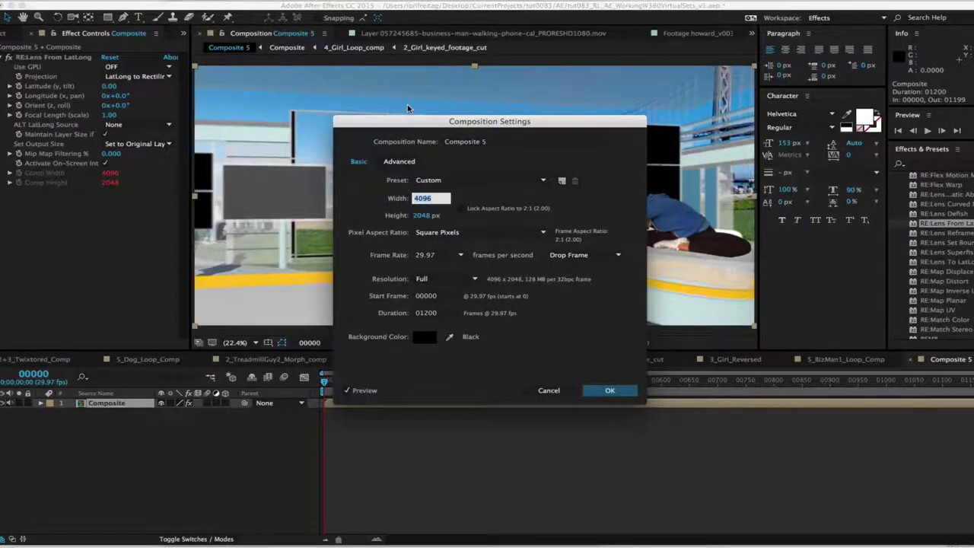
{"action": "type", "text": "1920"}
{"action": "key", "text": "Tab"}
{"action": "type", "text": "1080"}
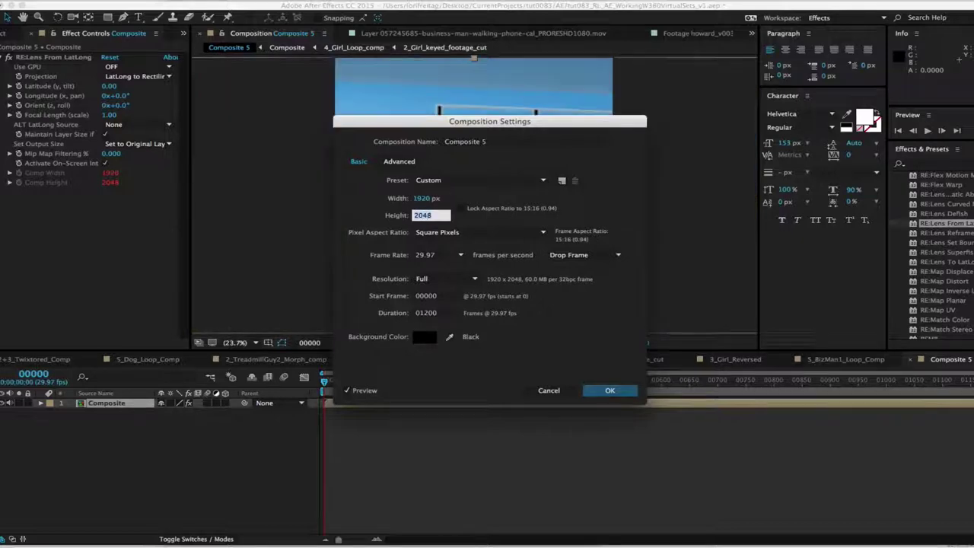
{"action": "key", "text": "Return"}
{"action": "left_click", "coordinate": [136, 143]}
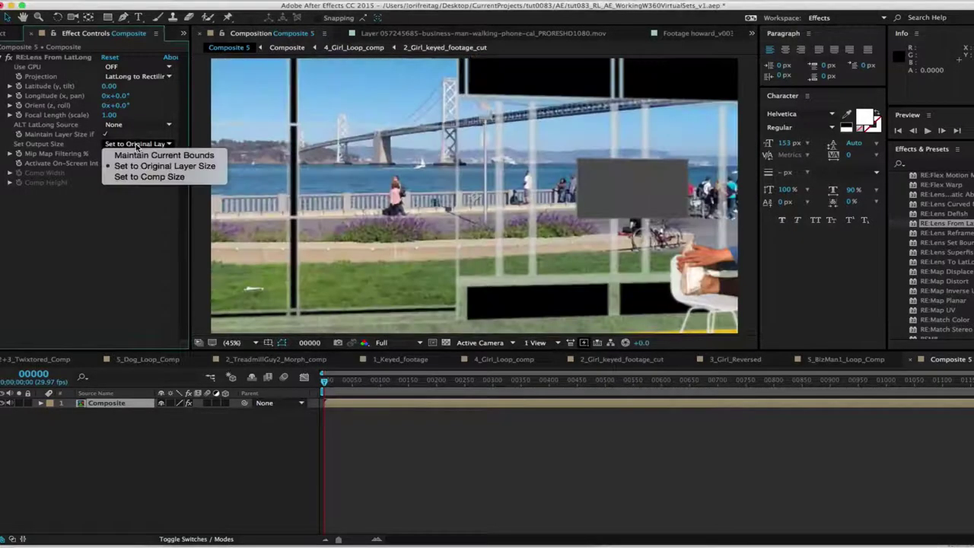
{"action": "left_click", "coordinate": [152, 180]}
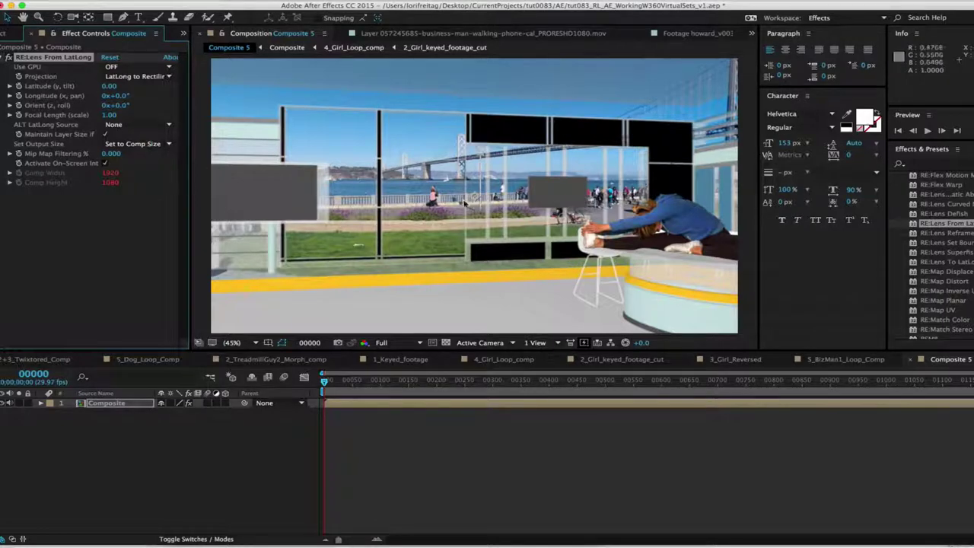
Pan the RE:Lens From LatLong view to Latitude −11.25, Longitude −36.5° to frame the girl on the round desk.
{"action": "left_click_drag", "start_coordinate": [532, 257], "coordinate": [587, 241]}
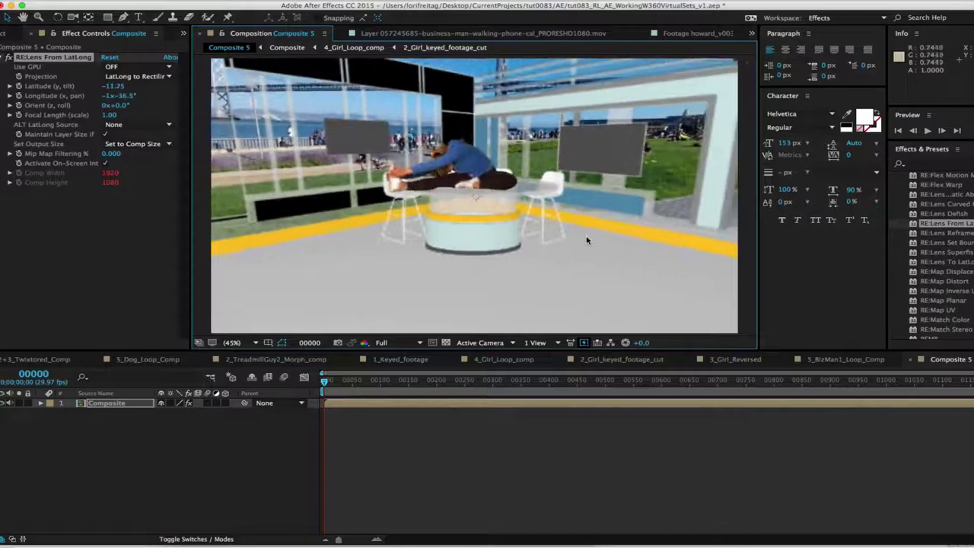